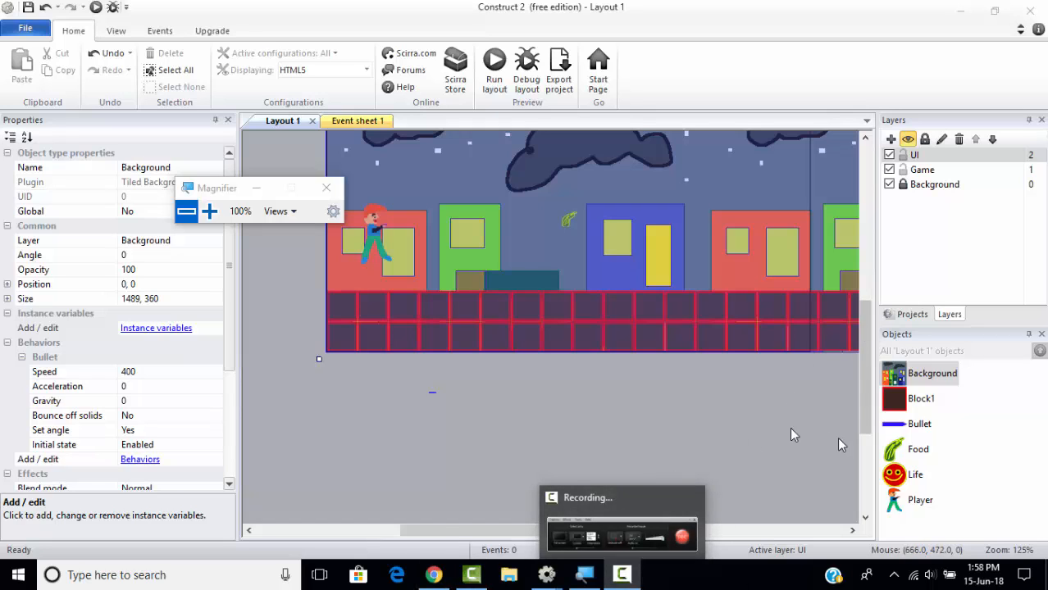
{"action": "left_click", "coordinate": [921, 400]}
{"action": "left_click", "coordinate": [921, 424]}
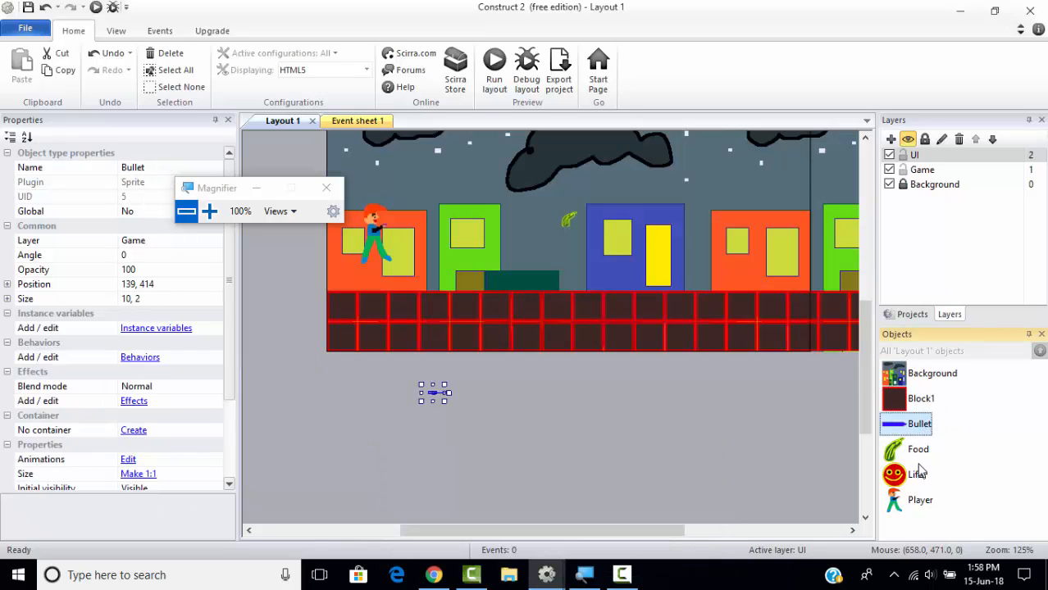
{"action": "left_click", "coordinate": [918, 450]}
{"action": "left_click", "coordinate": [914, 474]}
- Add the Platform movement behavior to the Player object
{"action": "left_click", "coordinate": [915, 500]}
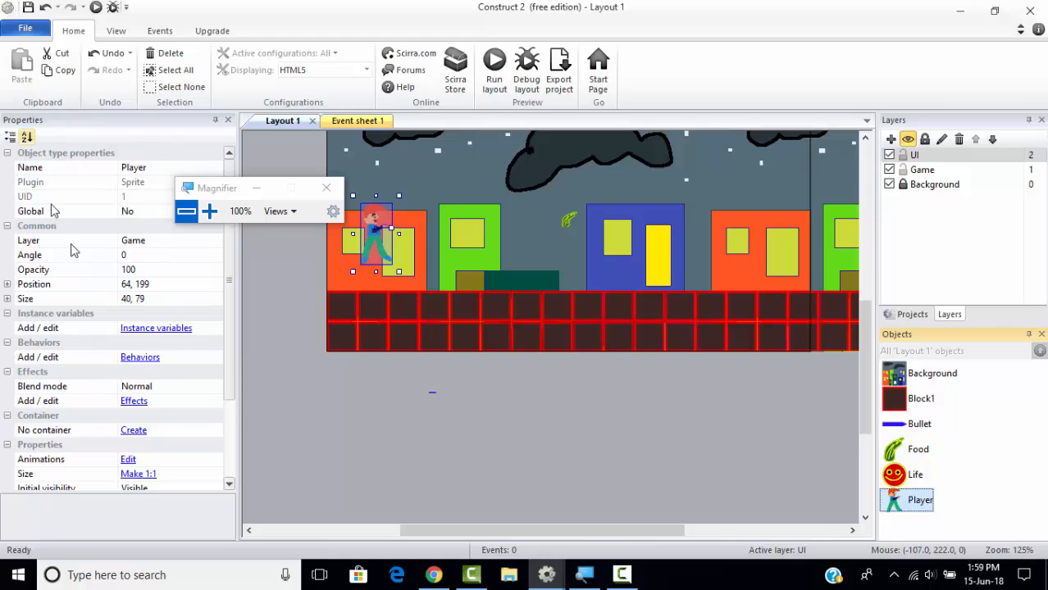
{"action": "left_click", "coordinate": [138, 359]}
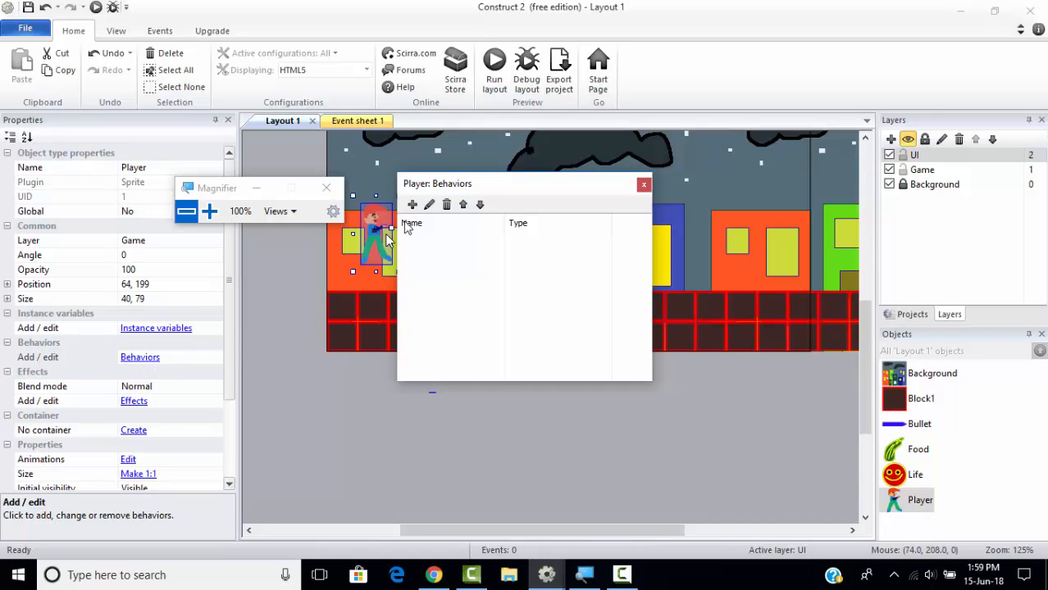
{"action": "left_click", "coordinate": [412, 204]}
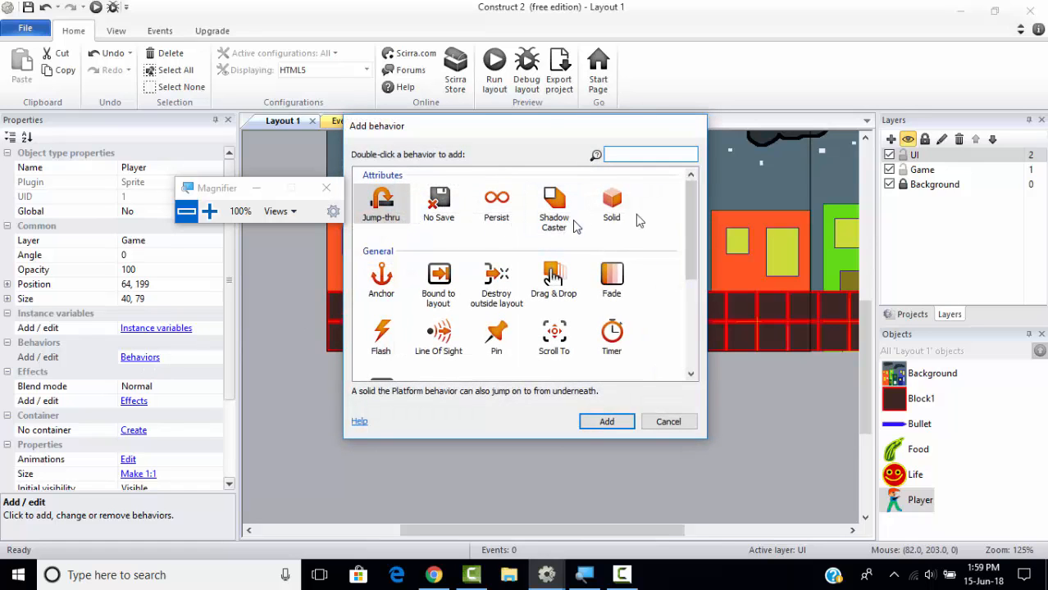
{"action": "left_click_drag", "start_coordinate": [693, 225], "coordinate": [701, 321]}
{"action": "left_click", "coordinate": [440, 338]}
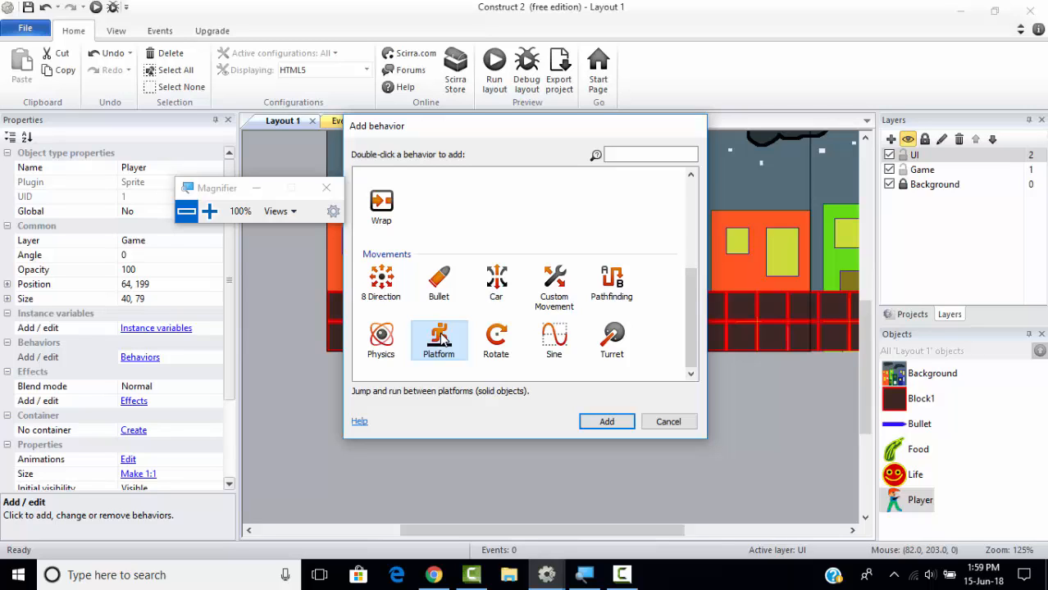
{"action": "left_click", "coordinate": [607, 421]}
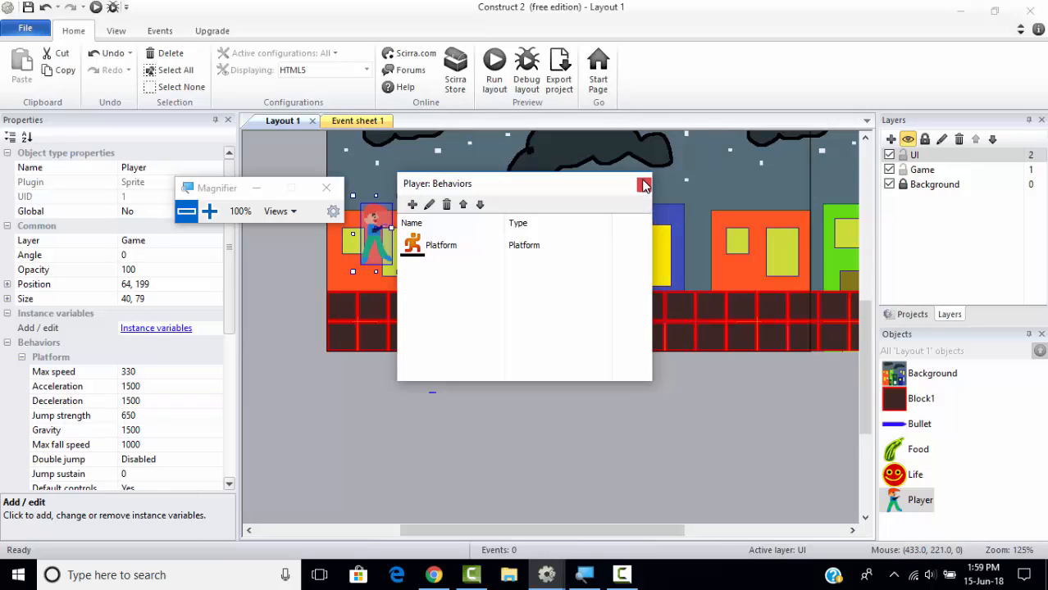
{"action": "left_click", "coordinate": [645, 186]}
- Delete the Bullet behavior from the Background object
{"action": "left_click", "coordinate": [896, 373]}
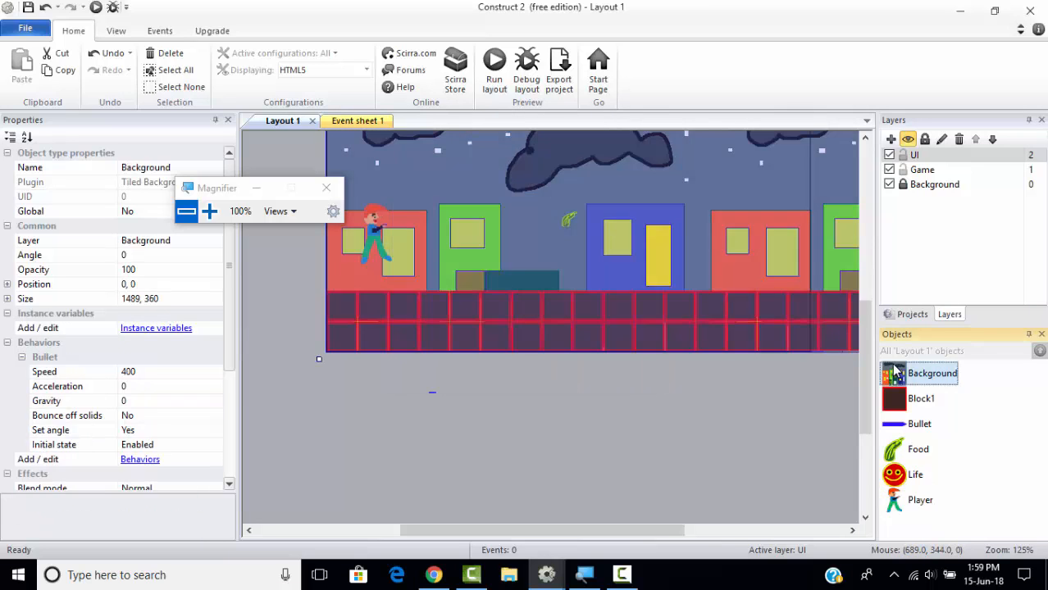
{"action": "left_click", "coordinate": [141, 460]}
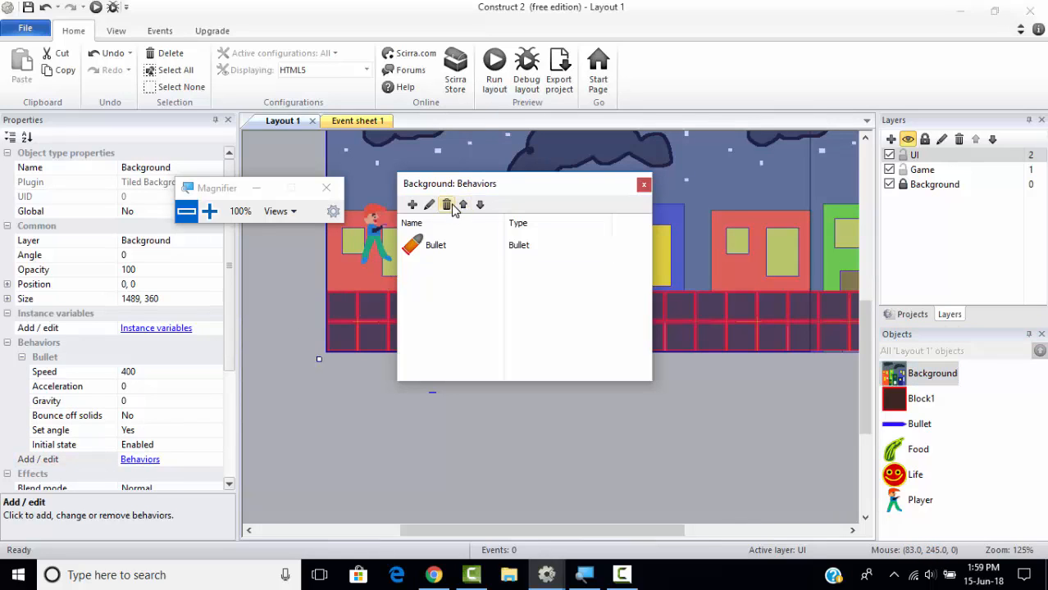
{"action": "left_click", "coordinate": [440, 244]}
{"action": "left_click", "coordinate": [447, 205]}
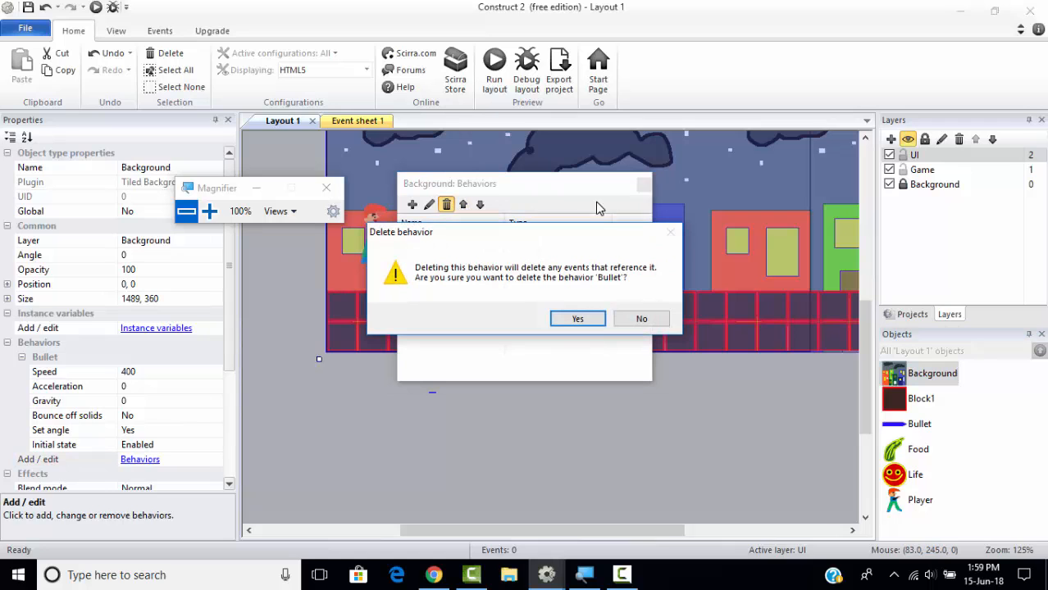
{"action": "left_click", "coordinate": [576, 318]}
{"action": "left_click", "coordinate": [643, 184]}
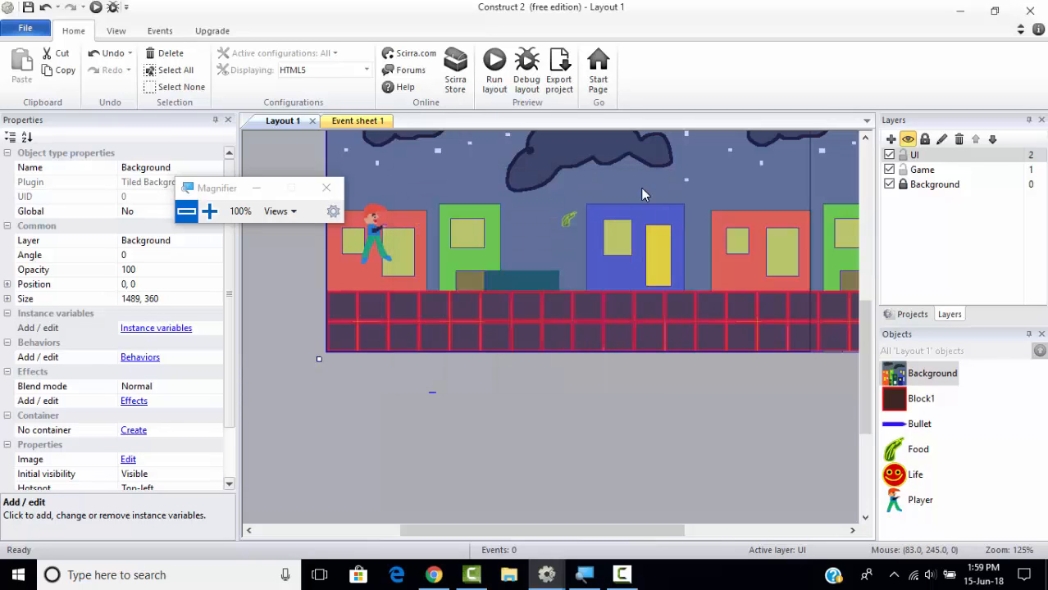
- Preview the layout in the browser to see how the Player behaves, and return to the Layout 1 editor
{"action": "left_click", "coordinate": [96, 8]}
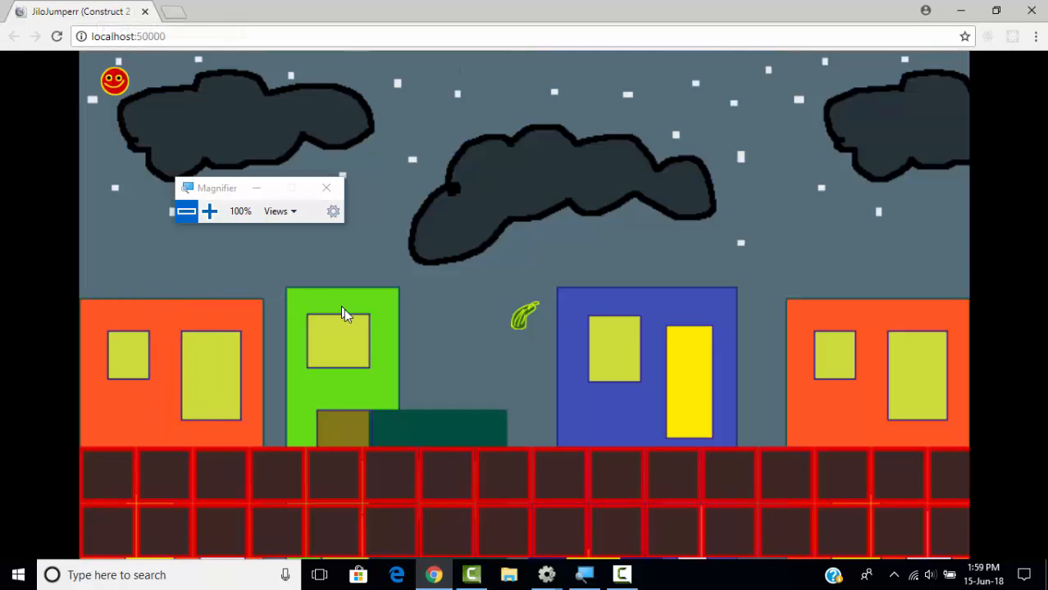
{"action": "mouse_move", "coordinate": [557, 579]}
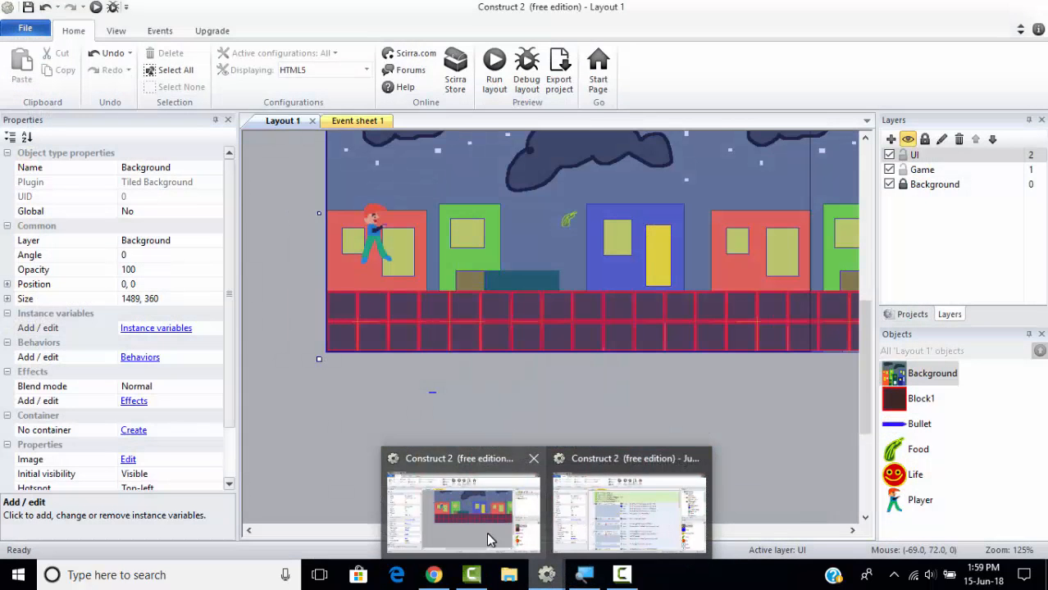
{"action": "left_click", "coordinate": [489, 533]}
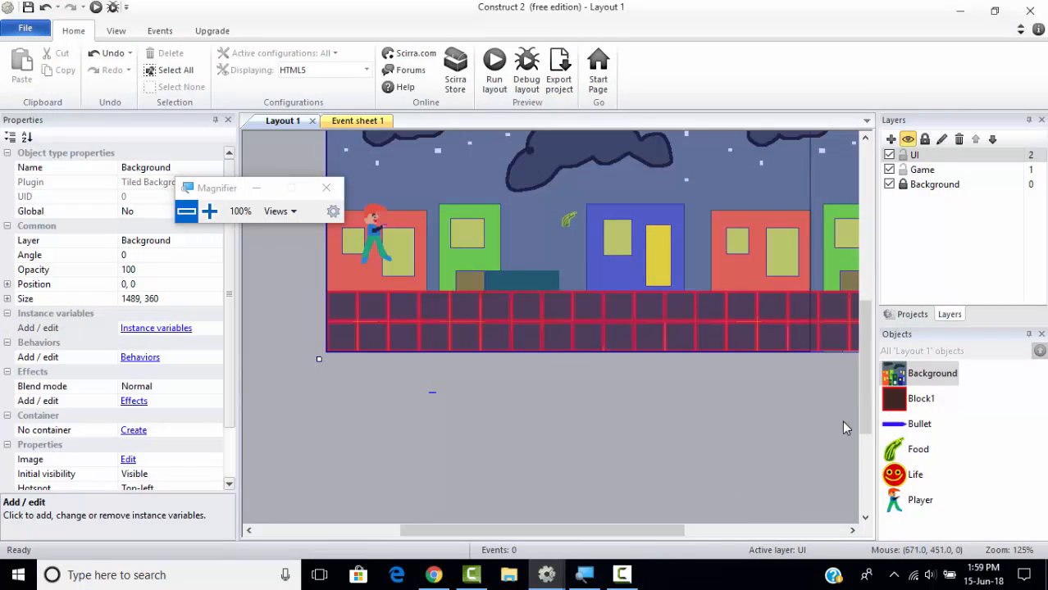
- Review the Platform behavior settings of the Player object and glance at the Food object's properties
{"action": "left_click", "coordinate": [917, 501]}
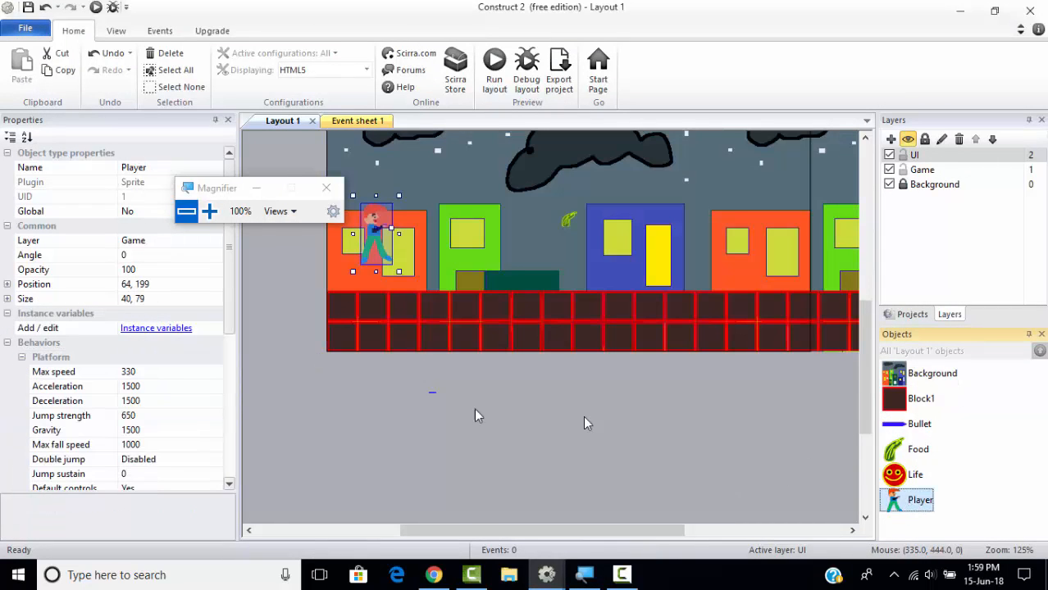
{"action": "left_click_drag", "start_coordinate": [230, 317], "coordinate": [228, 365]}
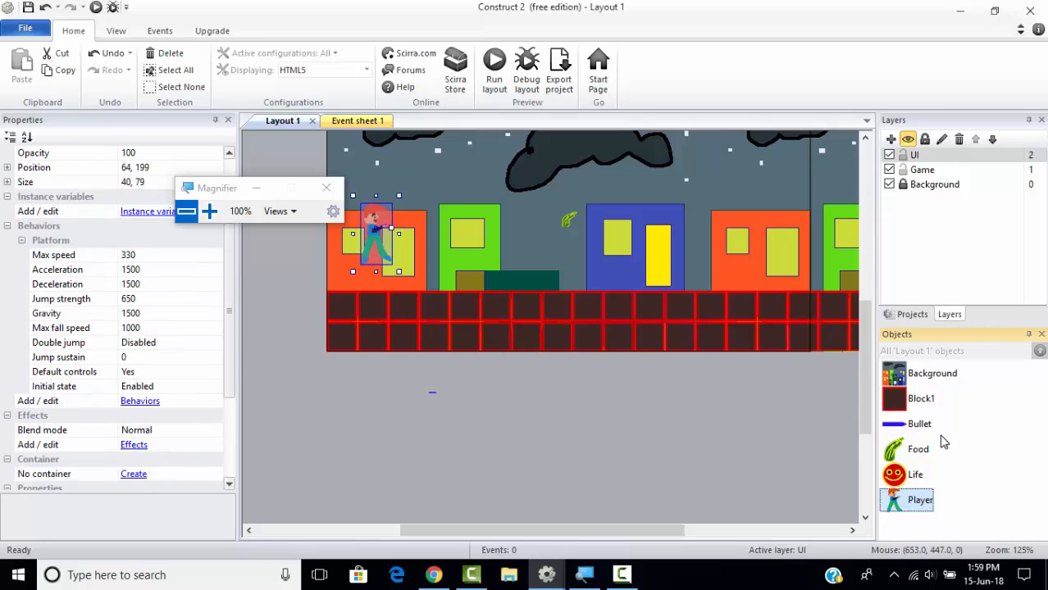
{"action": "left_click", "coordinate": [919, 455]}
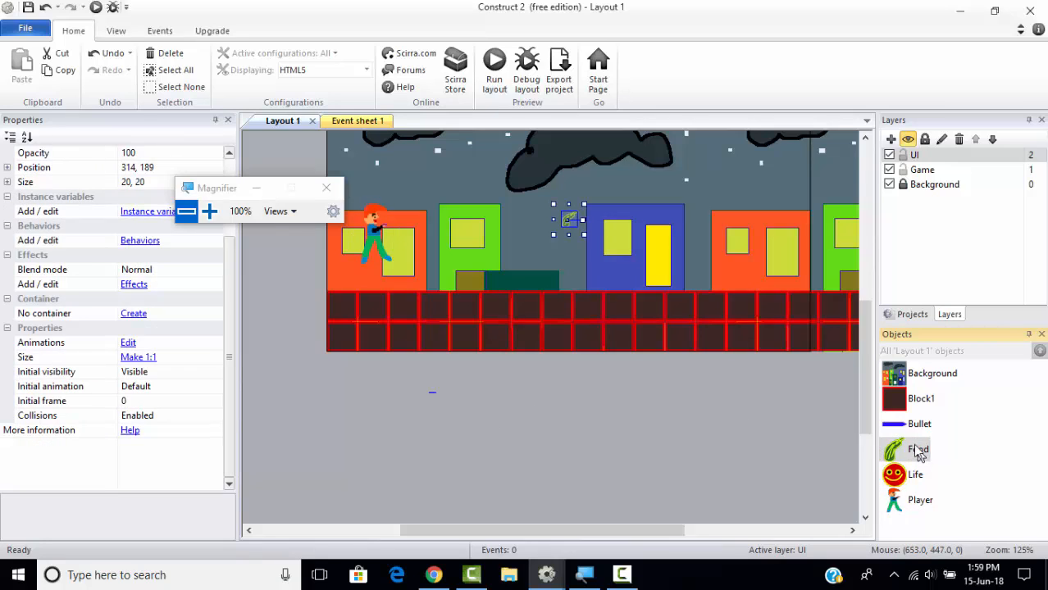
- Add the Solid attribute behavior to the Block1 ground object
{"action": "left_click", "coordinate": [920, 400]}
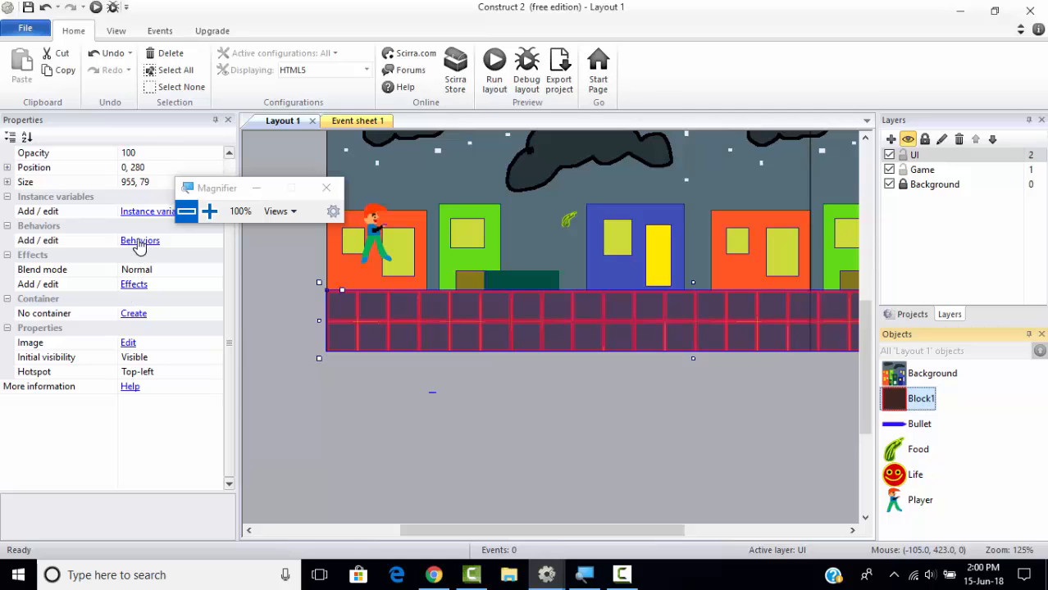
{"action": "left_click", "coordinate": [139, 246]}
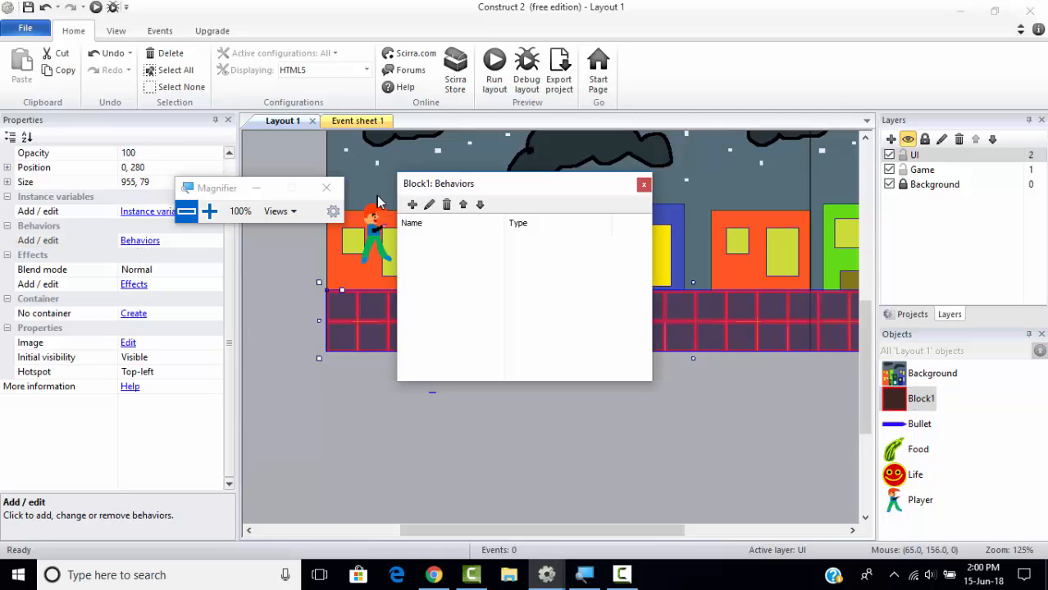
{"action": "left_click", "coordinate": [414, 205]}
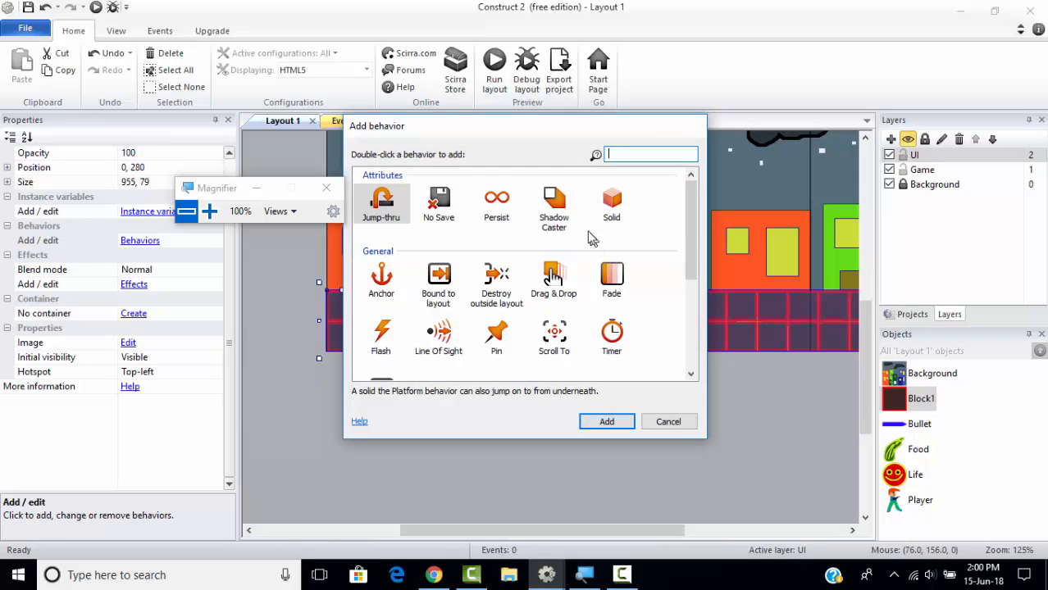
{"action": "left_click", "coordinate": [609, 214]}
{"action": "left_click", "coordinate": [611, 425]}
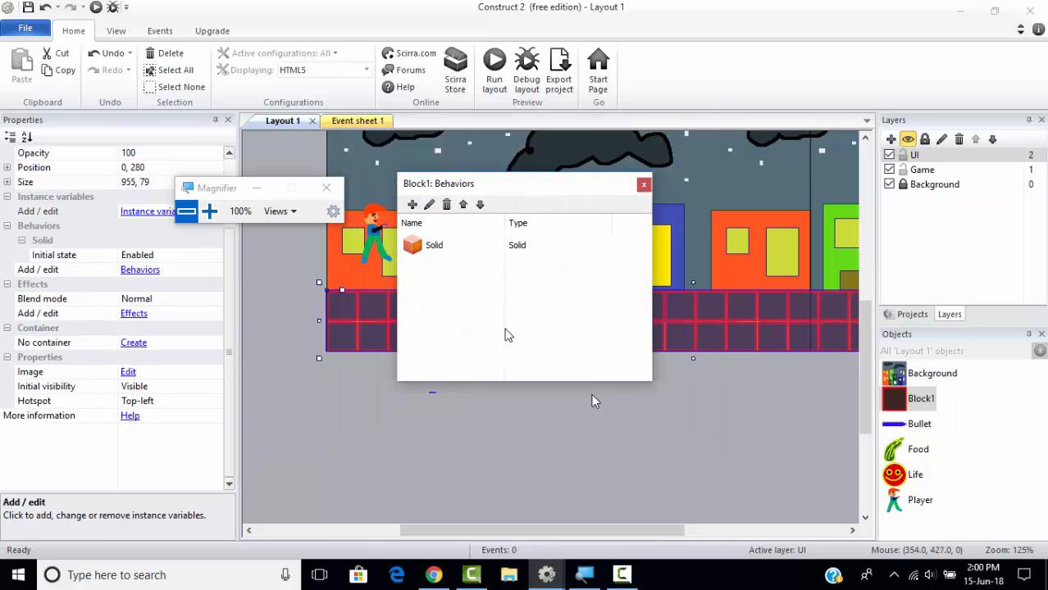
{"action": "left_click", "coordinate": [642, 187]}
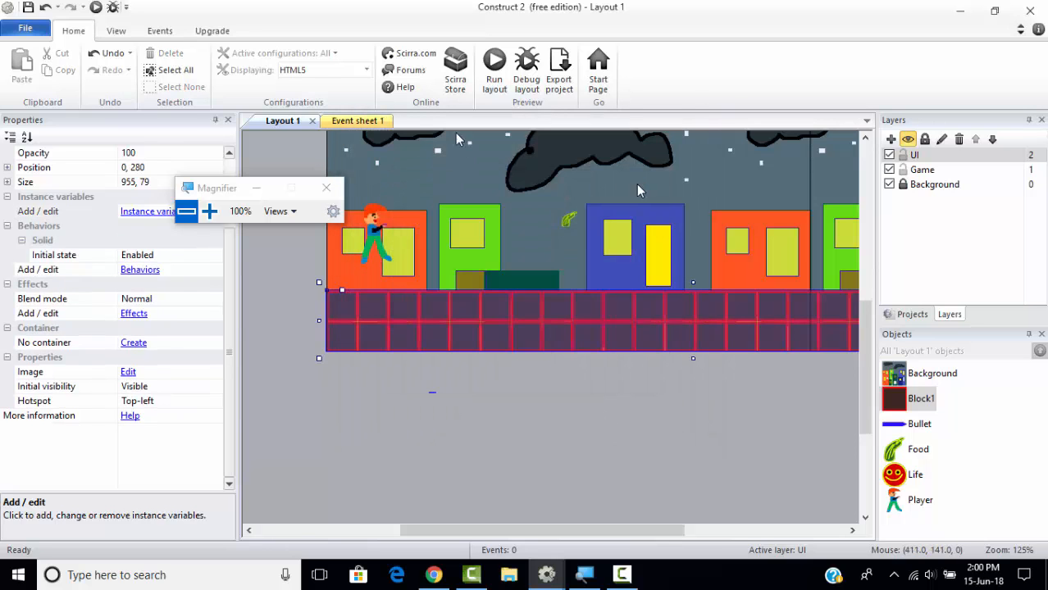
- Preview the layout in the browser, test running and jumping with the Player on the ground blocks, and return to the Layout 1 editor
{"action": "left_click", "coordinate": [96, 8]}
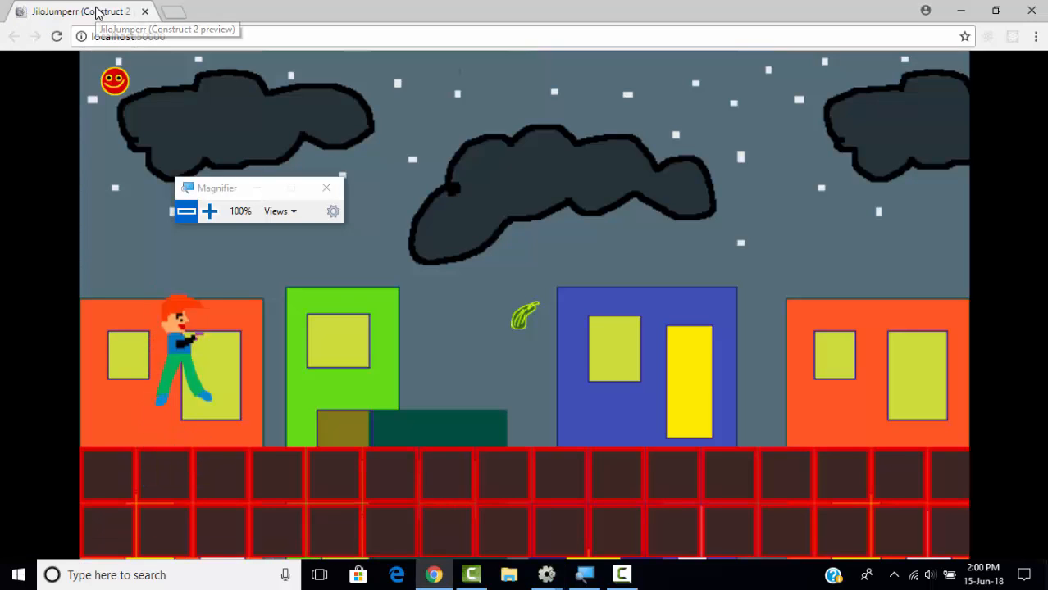
{"action": "key", "text": "Up"}
{"action": "key", "text": "Right"}
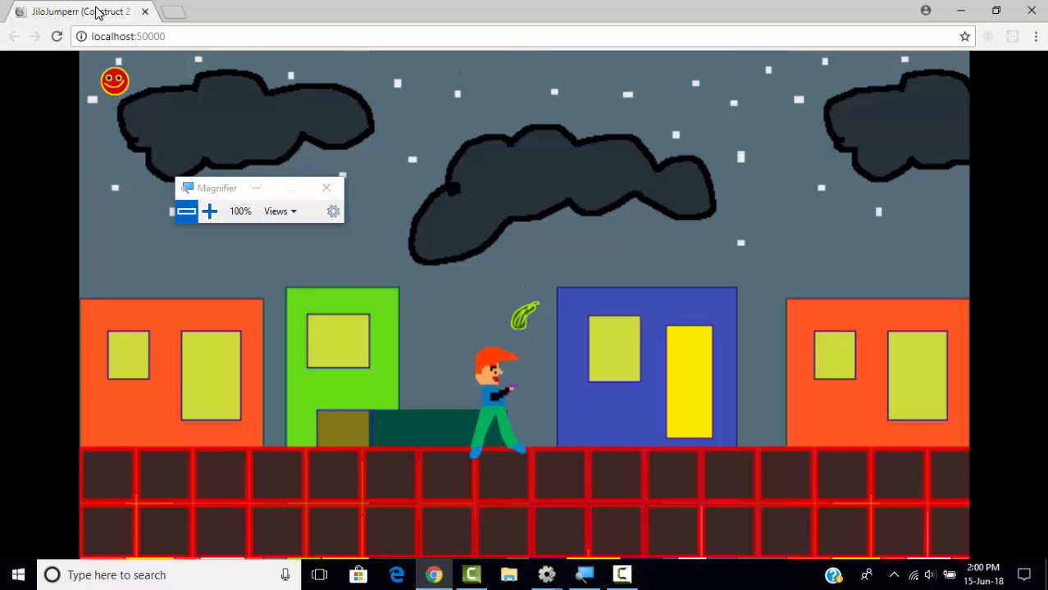
{"action": "key", "text": "Up"}
{"action": "key", "text": "Right"}
{"action": "key", "text": "Right"}
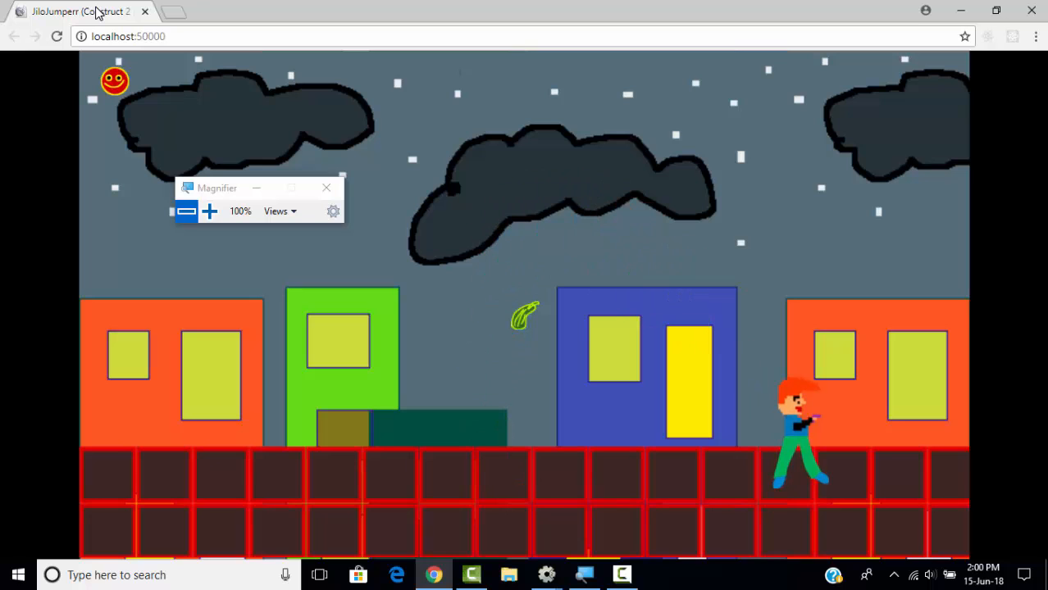
{"action": "key", "text": "Left"}
{"action": "key", "text": "Up"}
{"action": "key", "text": "Right"}
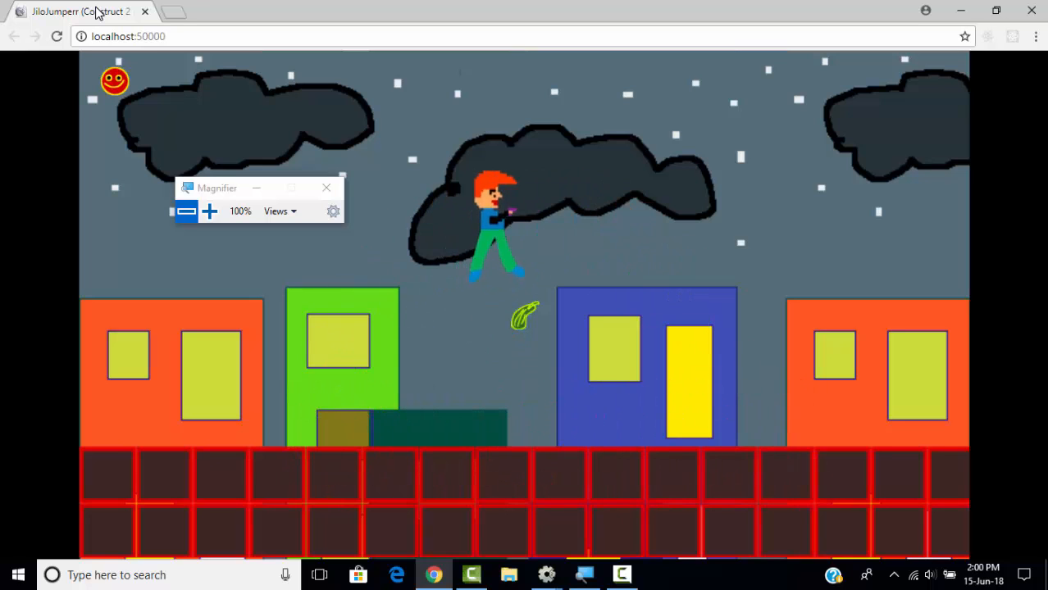
{"action": "key", "text": "Left"}
{"action": "key", "text": "Up"}
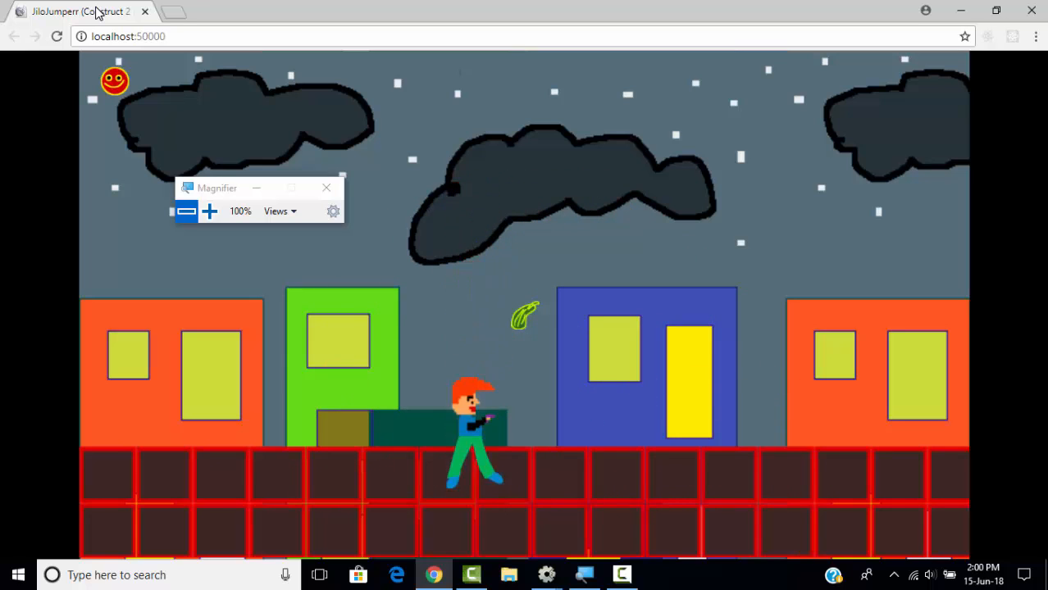
{"action": "key", "text": "Up"}
{"action": "key", "text": "Up"}
{"action": "key", "text": "Right"}
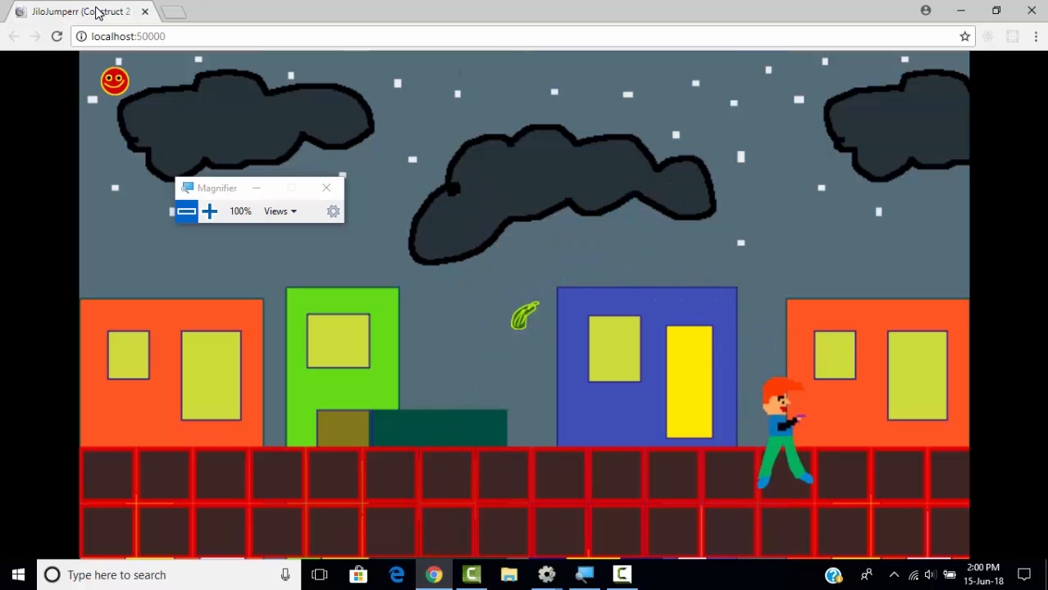
{"action": "key", "text": "Up"}
{"action": "key", "text": "Left"}
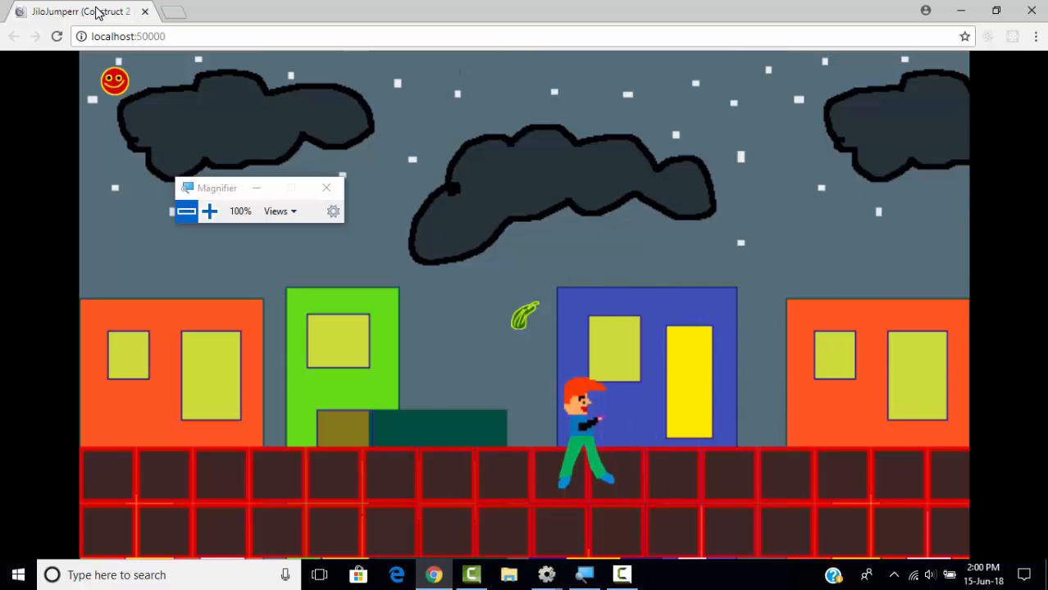
{"action": "key", "text": "Up"}
{"action": "key", "text": "Right"}
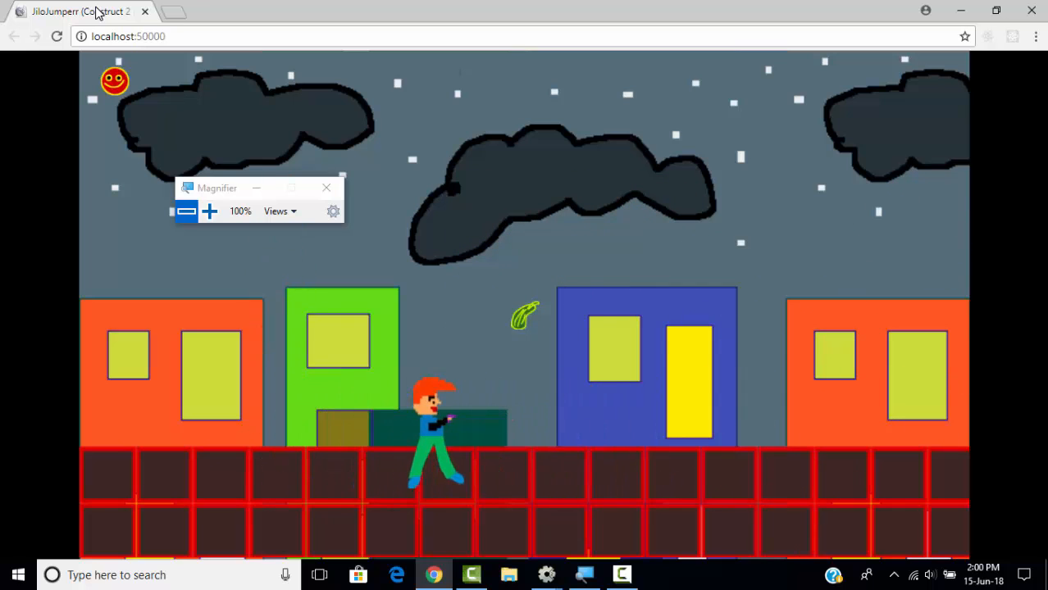
{"action": "key", "text": "Up"}
{"action": "key", "text": "Right"}
{"action": "key", "text": "Up"}
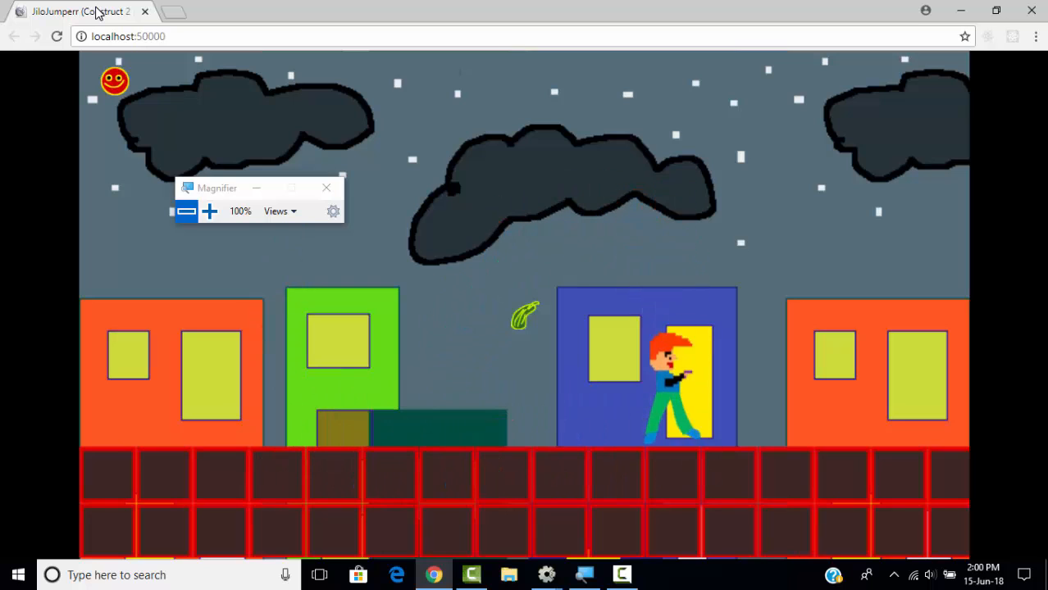
{"action": "key", "text": "Up"}
{"action": "key", "text": "Up"}
{"action": "key", "text": "Left"}
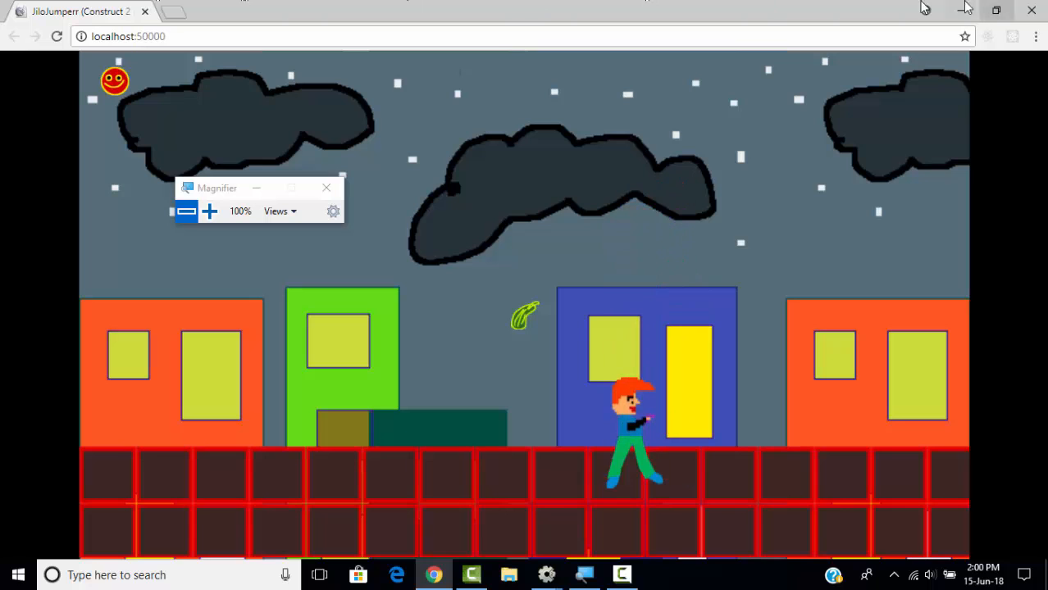
{"action": "left_click", "coordinate": [556, 574]}
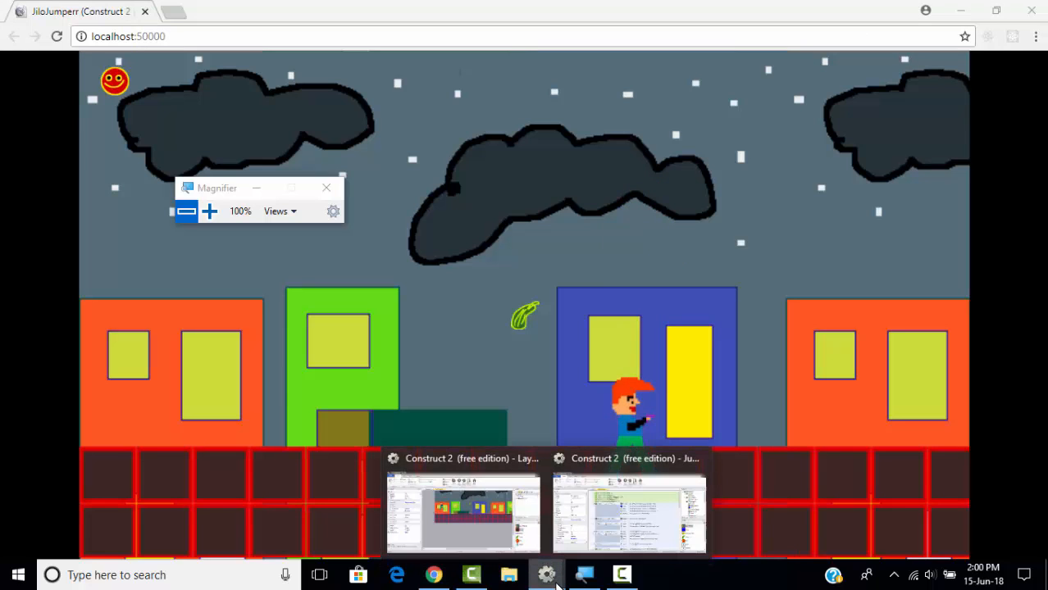
{"action": "left_click", "coordinate": [502, 538]}
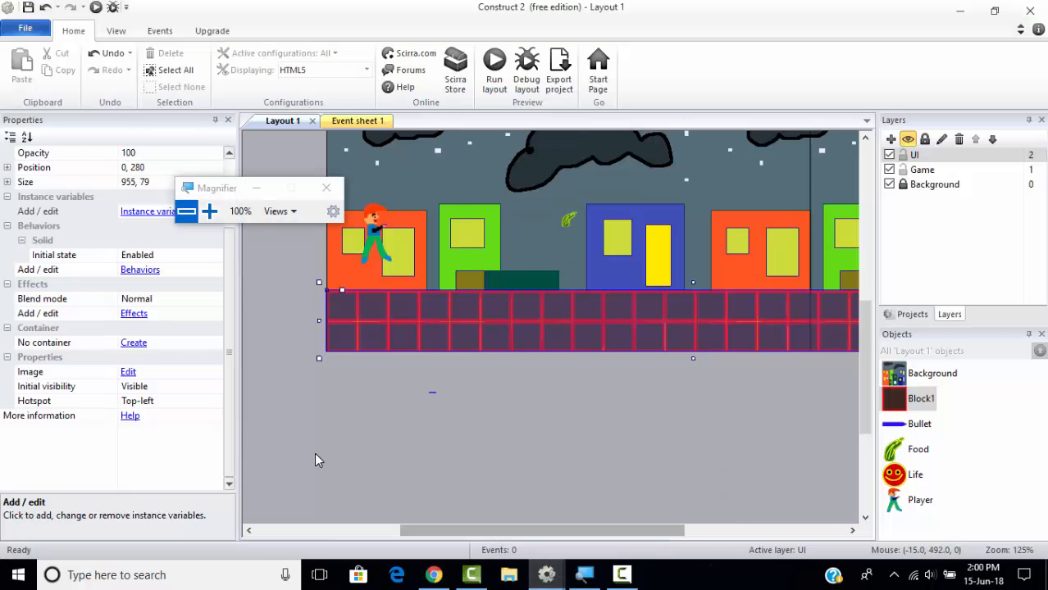
- Compare the properties of the Block1 and Background objects, ending with Background selected
{"action": "scroll", "coordinate": [234, 388], "scroll_direction": "up", "scroll_amount": 2}
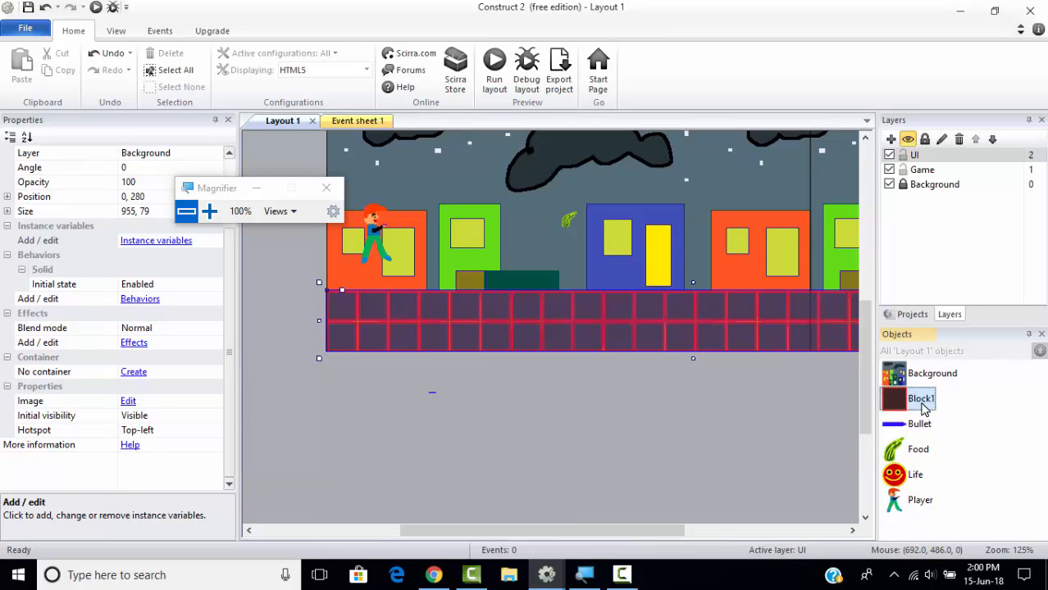
{"action": "left_click", "coordinate": [919, 377]}
{"action": "left_click", "coordinate": [917, 398]}
{"action": "left_click", "coordinate": [913, 377]}
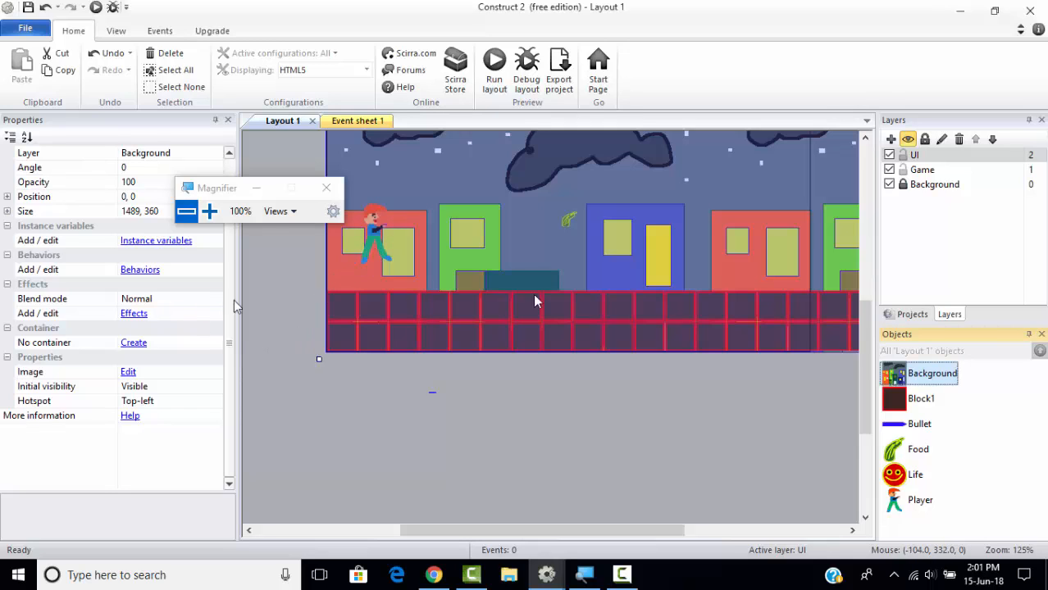
- Add the Bullet movement behavior to the Background object
{"action": "left_click", "coordinate": [137, 270]}
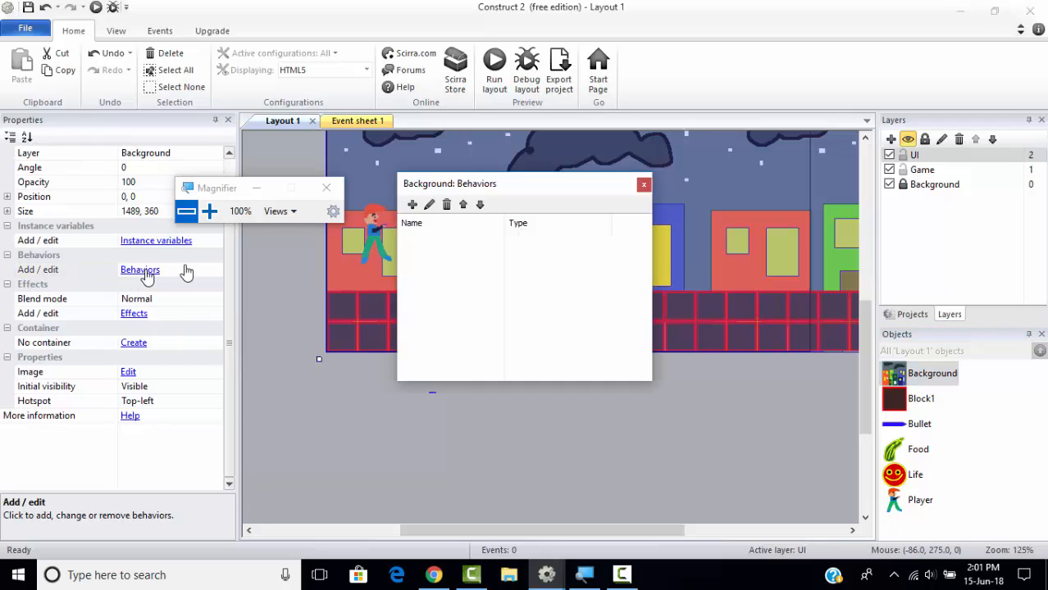
{"action": "left_click", "coordinate": [411, 205]}
{"action": "left_click_drag", "start_coordinate": [691, 245], "coordinate": [691, 338]}
{"action": "left_click", "coordinate": [438, 283]}
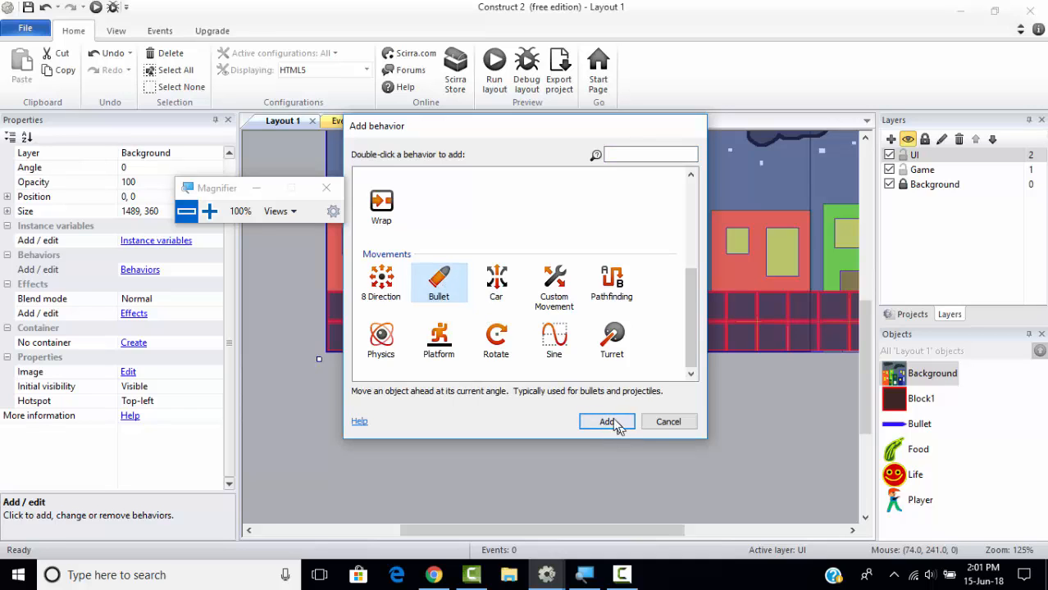
{"action": "left_click", "coordinate": [606, 422]}
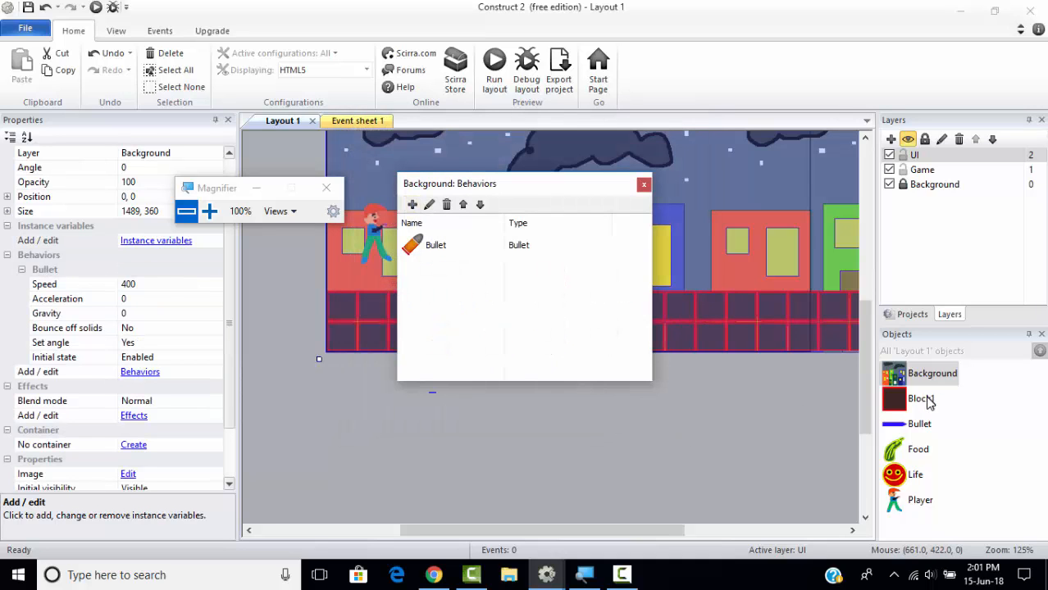
- Add the Bullet movement behavior to the Block1 object and close the open behavior dialogs
{"action": "left_click", "coordinate": [924, 400]}
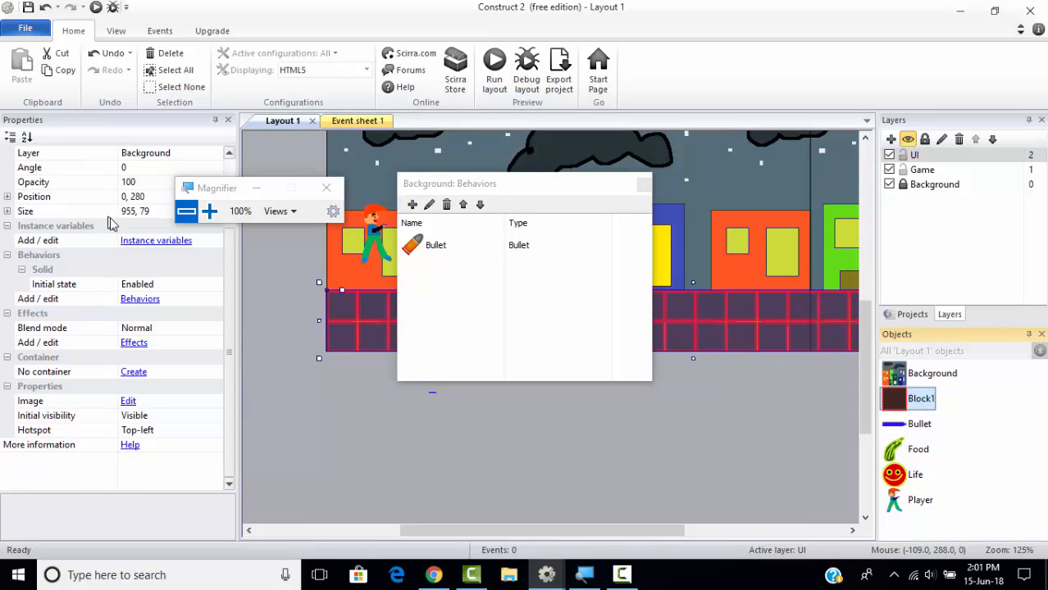
{"action": "left_click", "coordinate": [141, 301]}
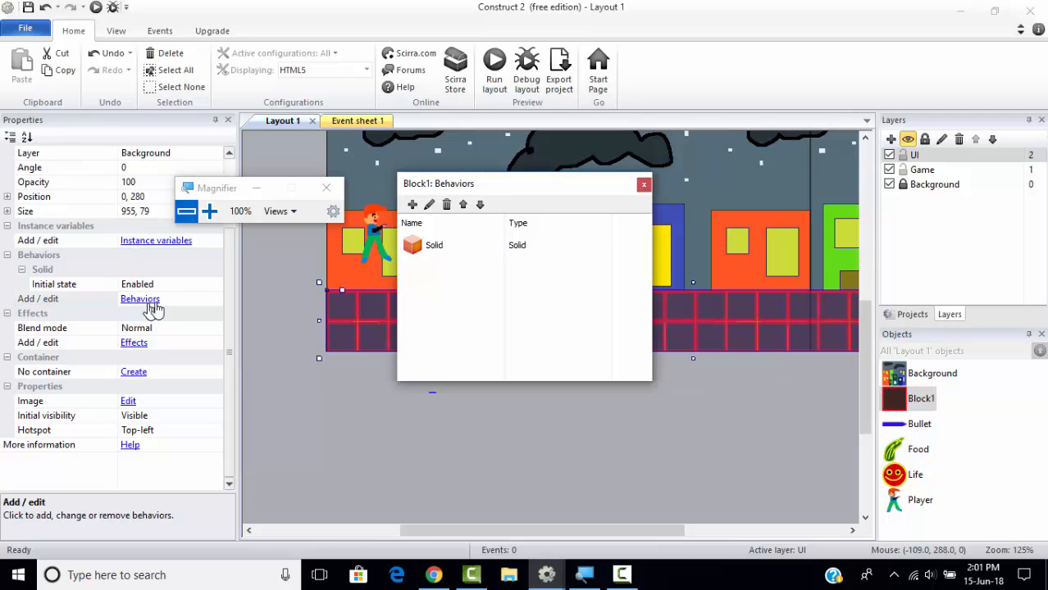
{"action": "left_click", "coordinate": [413, 204]}
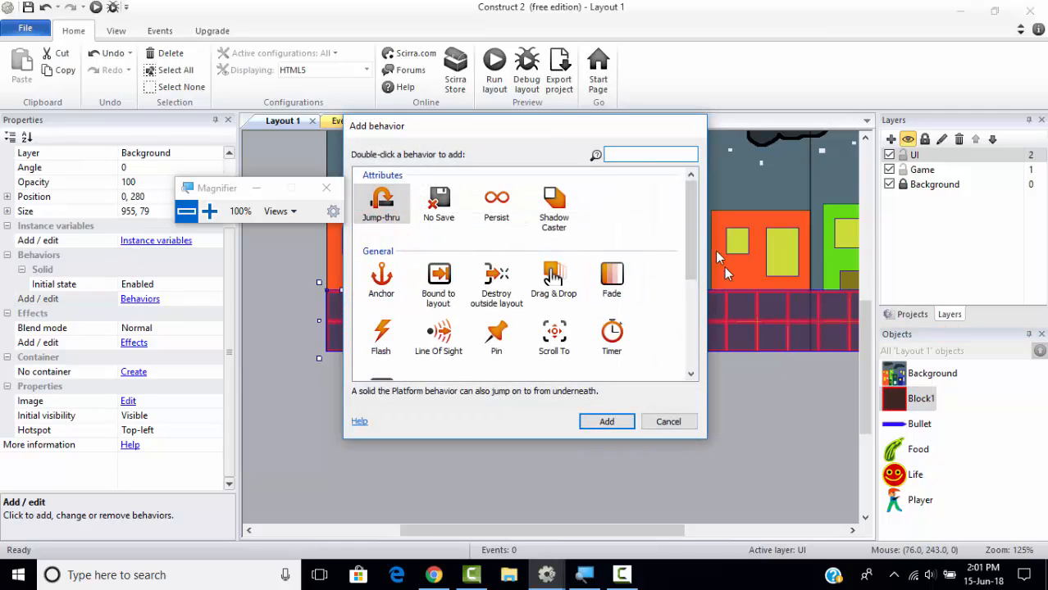
{"action": "left_click_drag", "start_coordinate": [694, 235], "coordinate": [688, 327]}
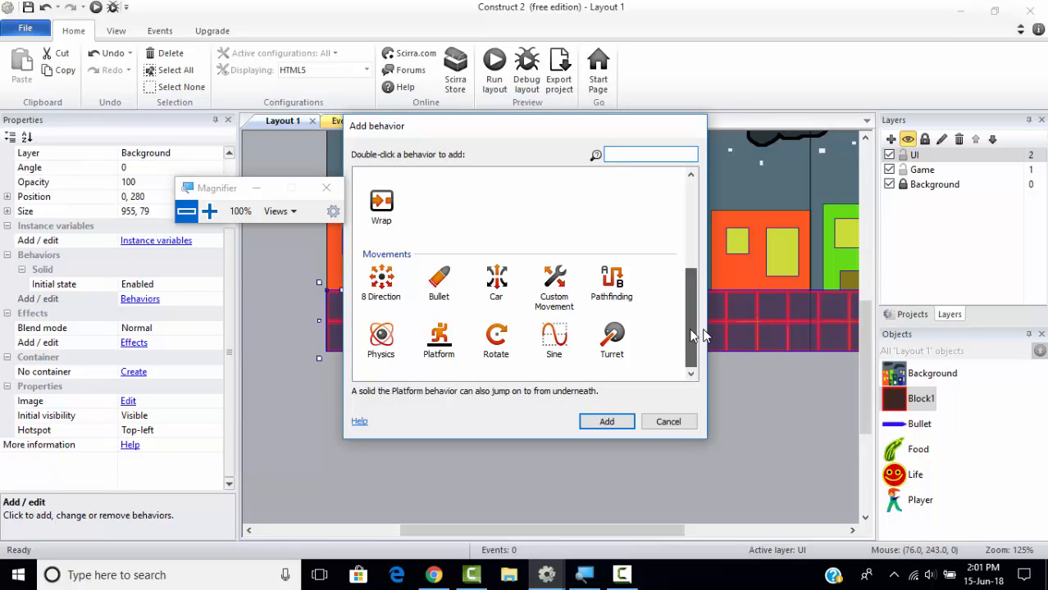
{"action": "left_click", "coordinate": [438, 281]}
{"action": "left_click", "coordinate": [607, 423]}
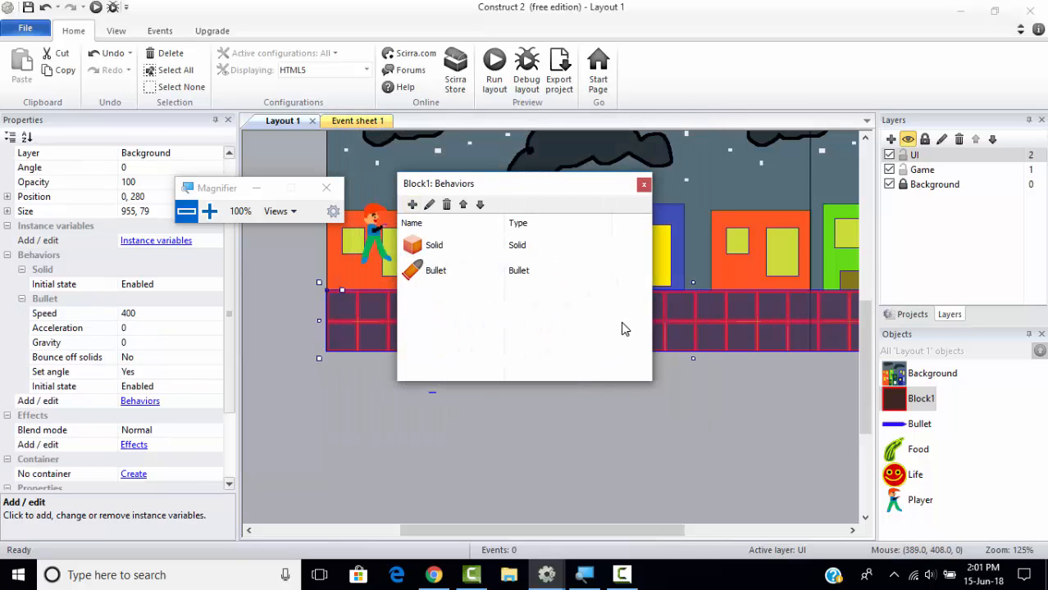
{"action": "left_click", "coordinate": [645, 187]}
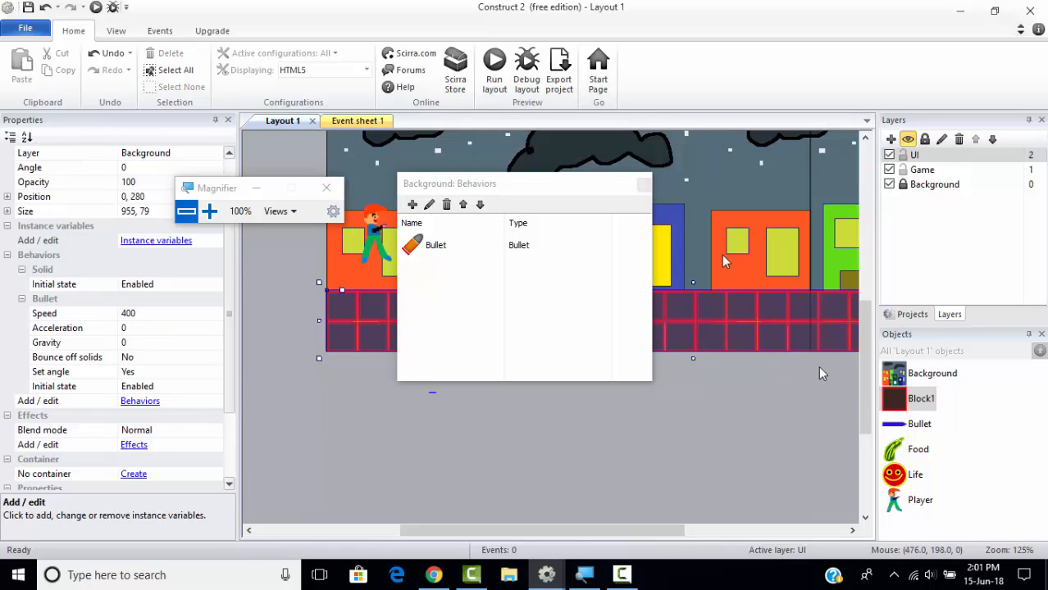
{"action": "left_click", "coordinate": [644, 185]}
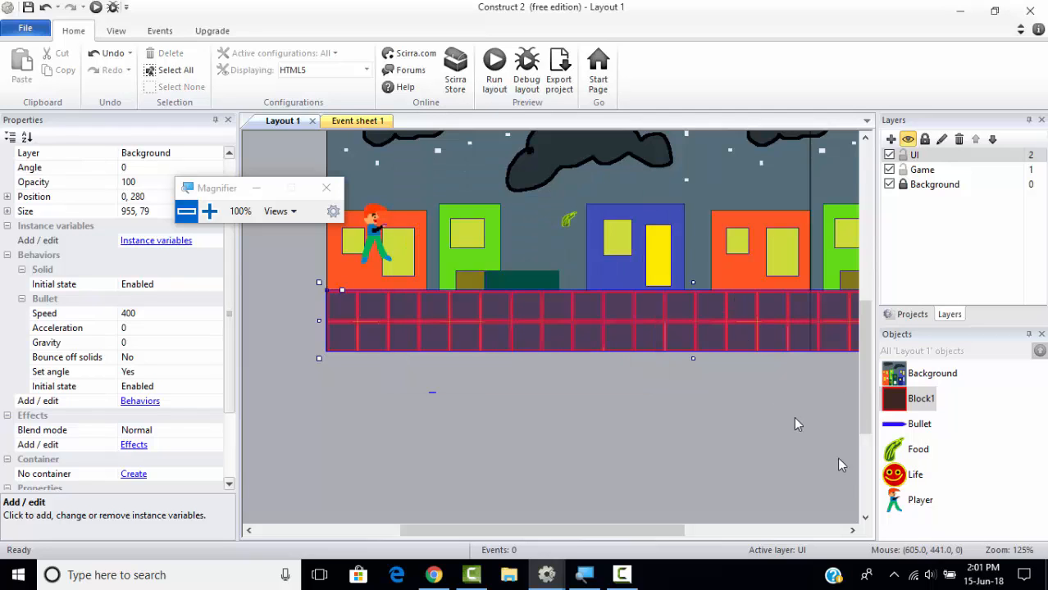
- Add the Bullet movement behavior to the Food object and close its behaviors dialog
{"action": "left_click", "coordinate": [890, 459]}
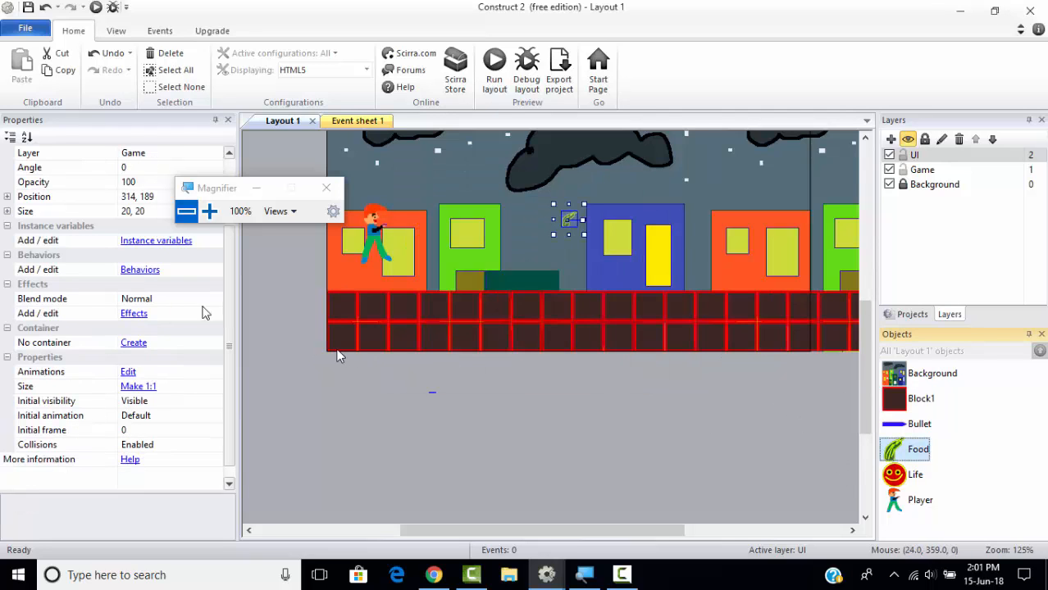
{"action": "left_click", "coordinate": [135, 273]}
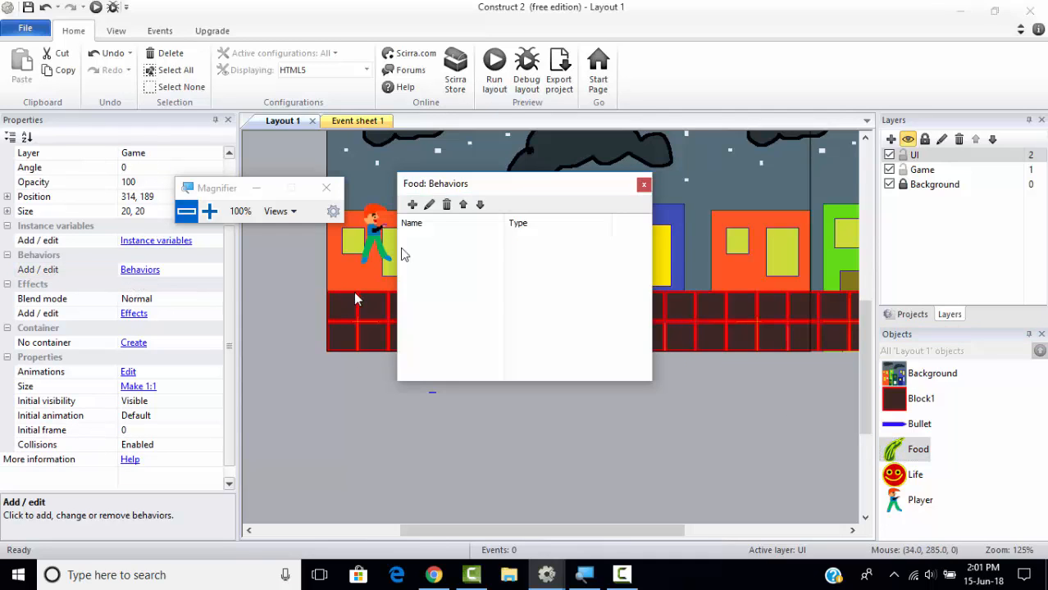
{"action": "left_click", "coordinate": [414, 205]}
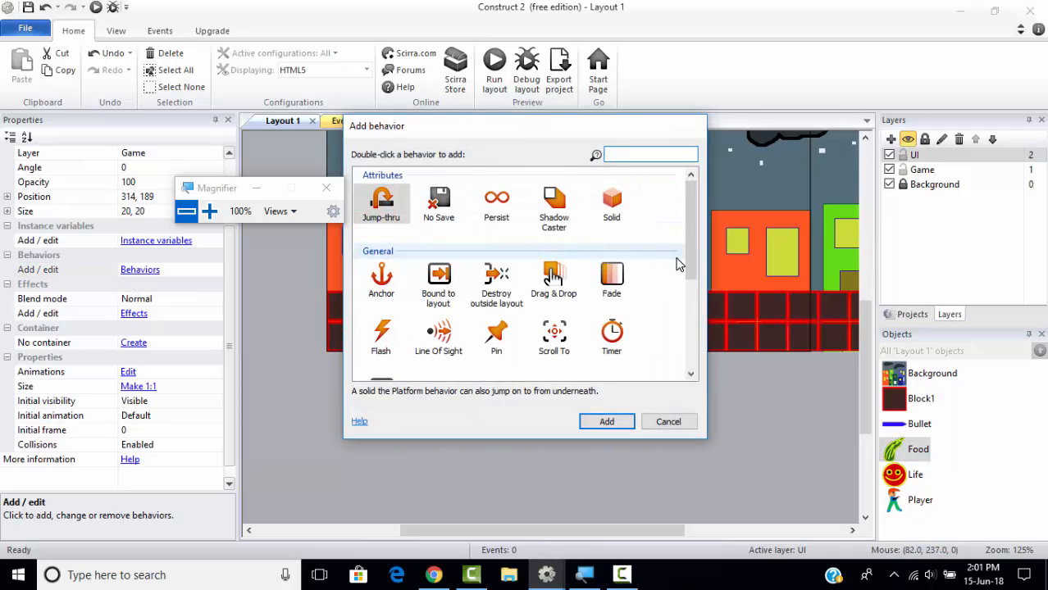
{"action": "left_click_drag", "start_coordinate": [693, 239], "coordinate": [712, 371]}
{"action": "left_click", "coordinate": [440, 293]}
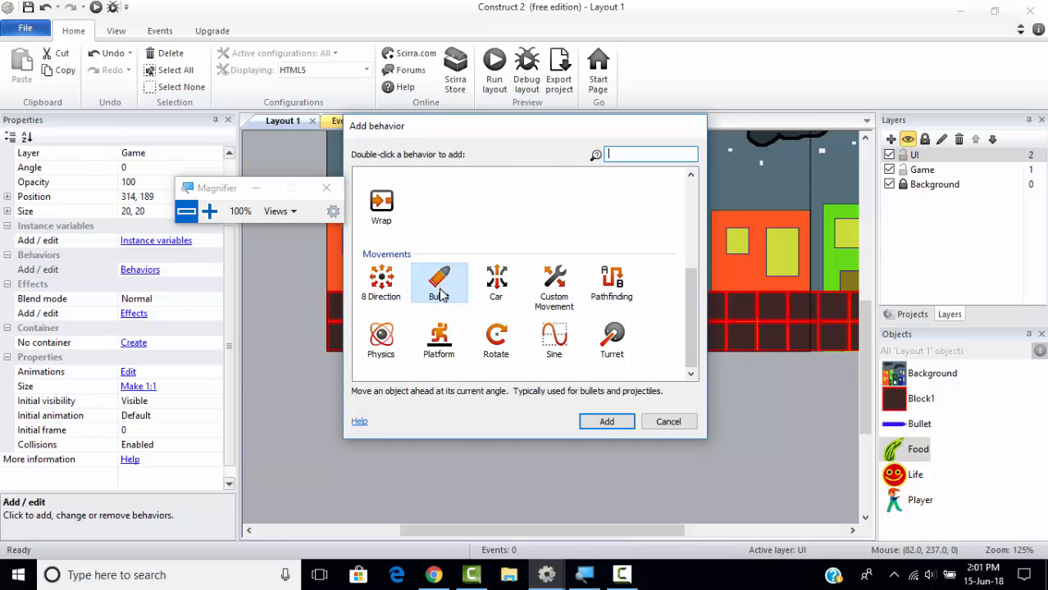
{"action": "left_click", "coordinate": [604, 421]}
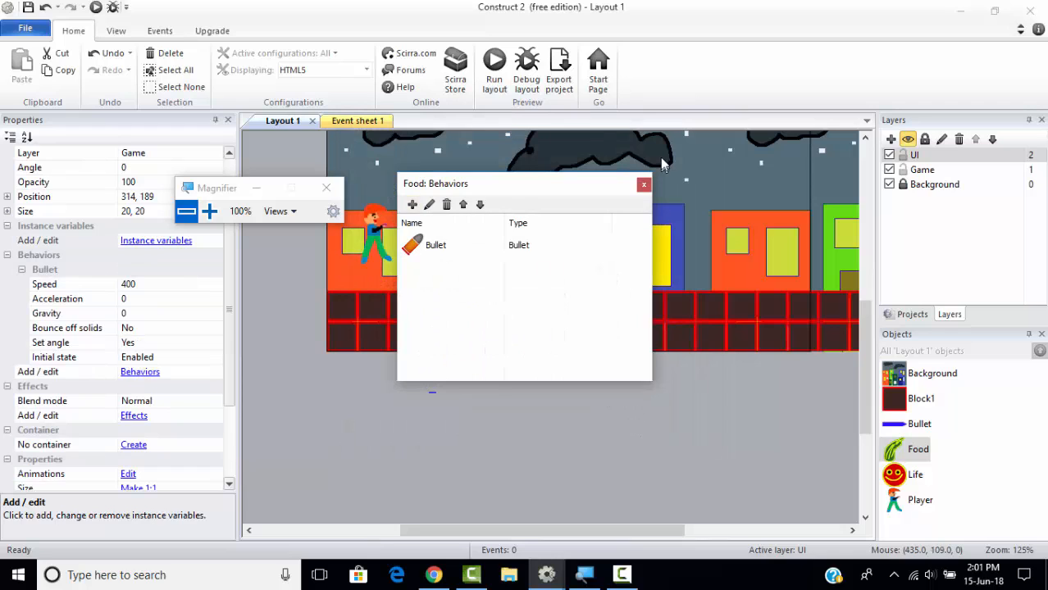
{"action": "left_click", "coordinate": [643, 187]}
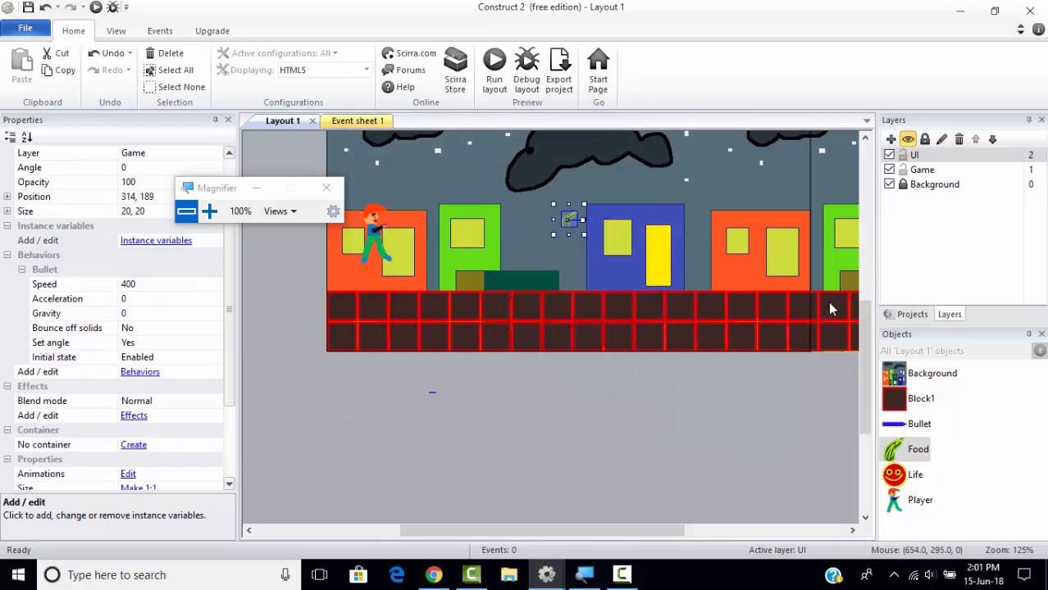
- Add the Bullet movement behavior to the Bullet object and close its behaviors dialog
{"action": "left_click", "coordinate": [909, 425]}
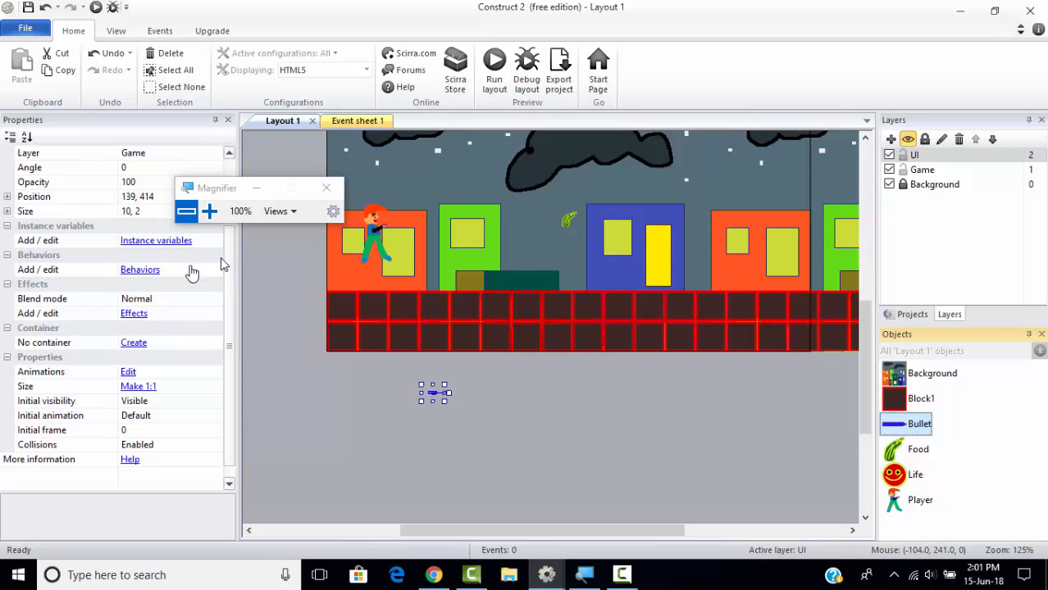
{"action": "left_click", "coordinate": [140, 271]}
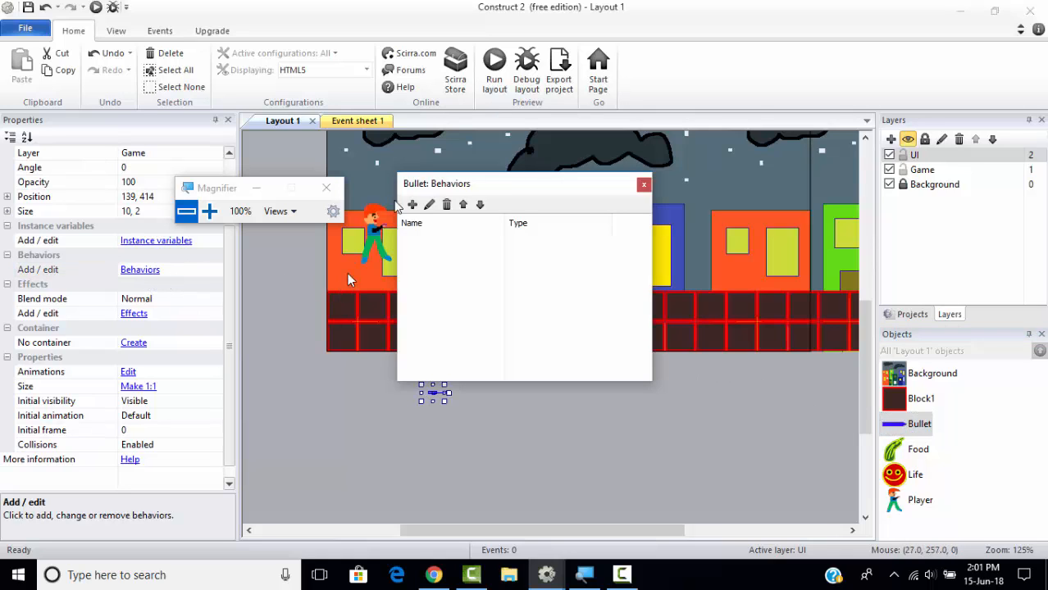
{"action": "left_click", "coordinate": [412, 205]}
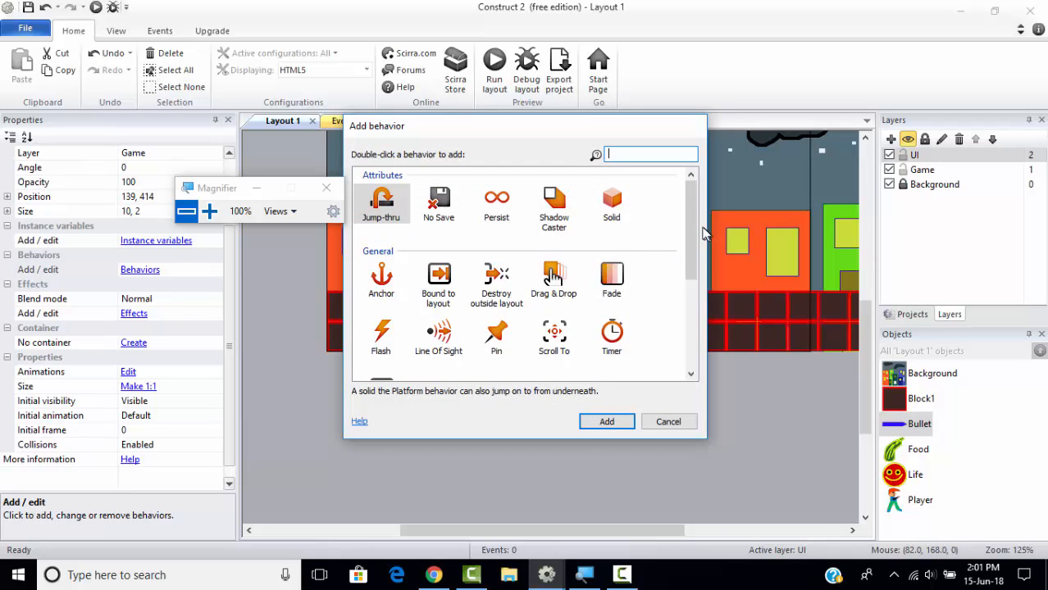
{"action": "left_click_drag", "start_coordinate": [692, 231], "coordinate": [697, 319]}
{"action": "left_click", "coordinate": [440, 288]}
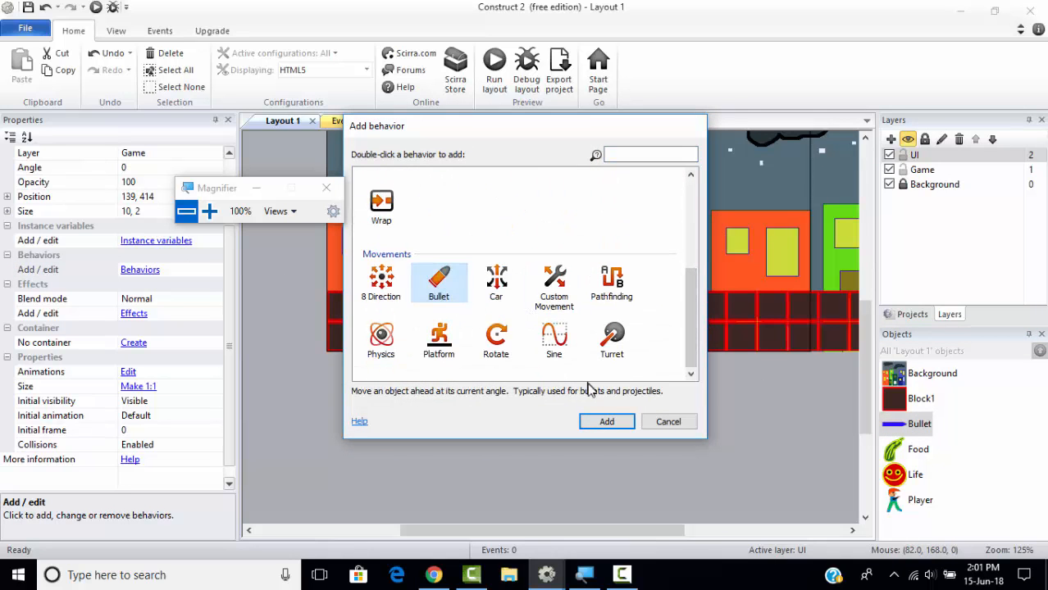
{"action": "left_click", "coordinate": [613, 421]}
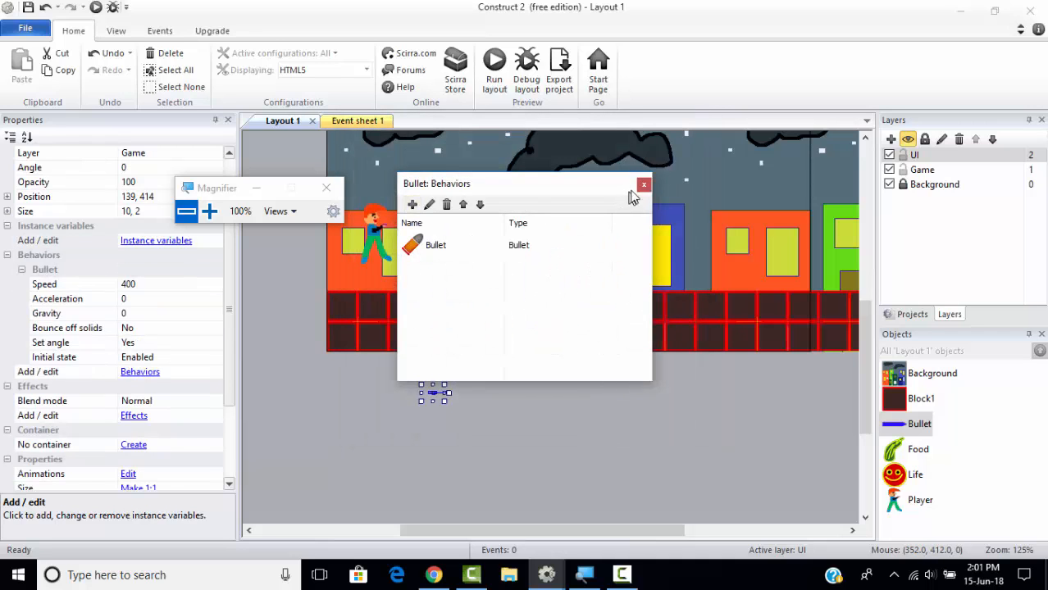
{"action": "left_click", "coordinate": [643, 185]}
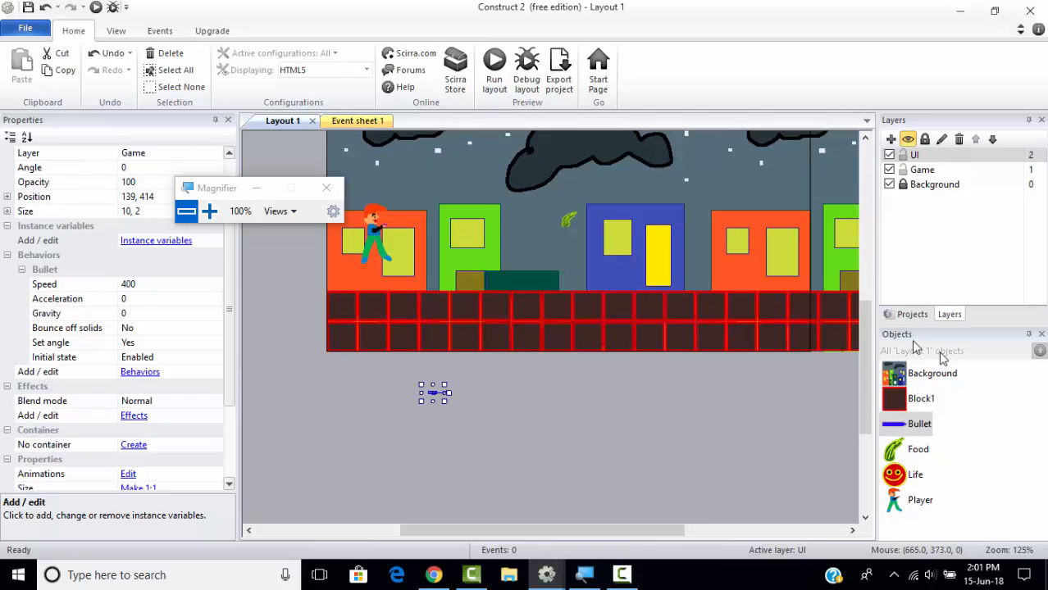
- Review the behaviors of the Life, Background, Block1, Bullet, Food and Player objects in turn, ending with Block1 selected
{"action": "left_click", "coordinate": [912, 480]}
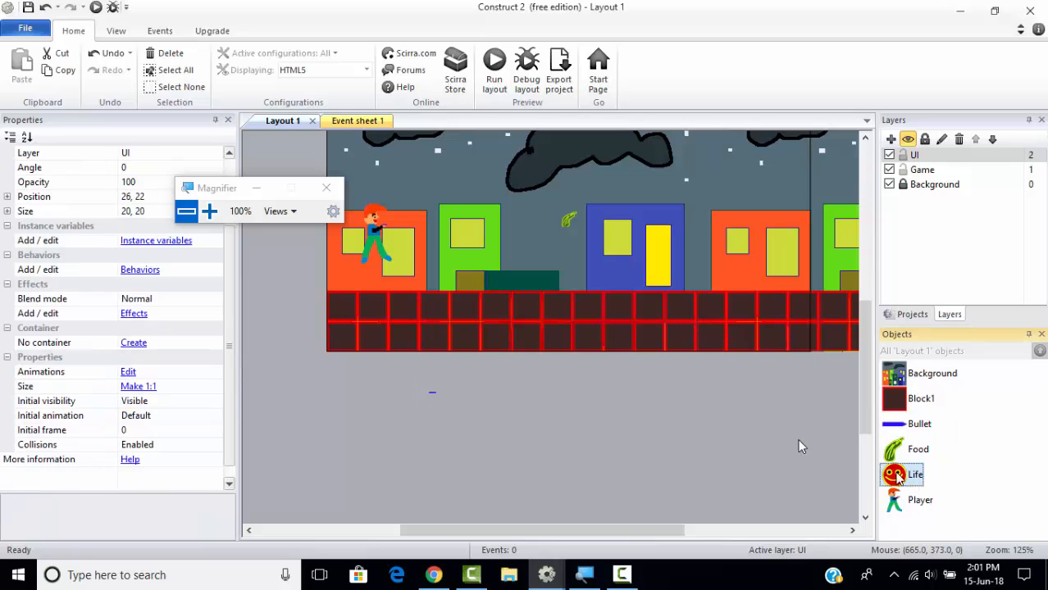
{"action": "left_click_drag", "start_coordinate": [863, 423], "coordinate": [862, 310]}
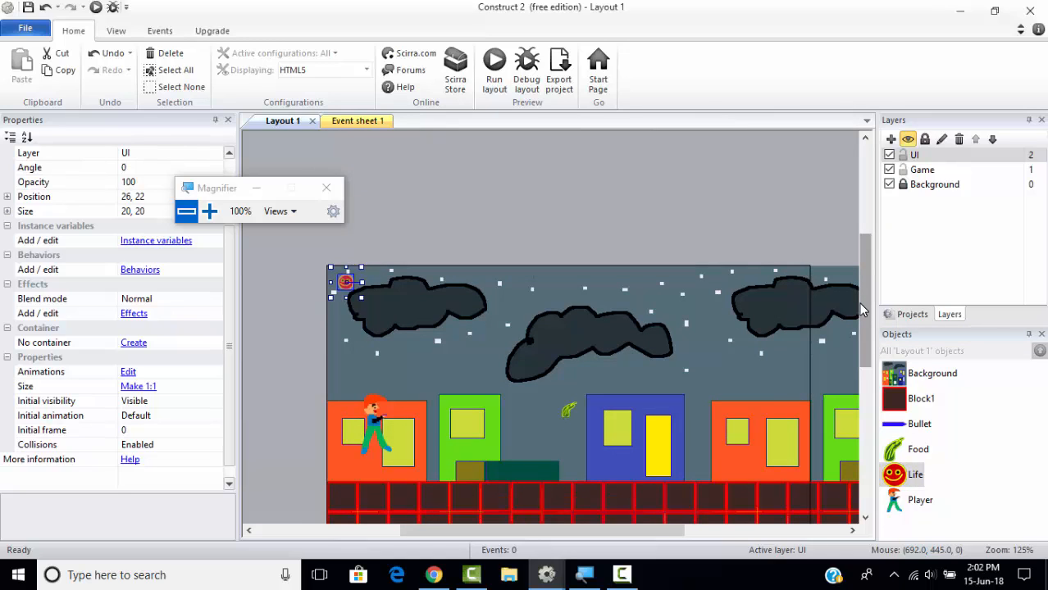
{"action": "left_click", "coordinate": [925, 374]}
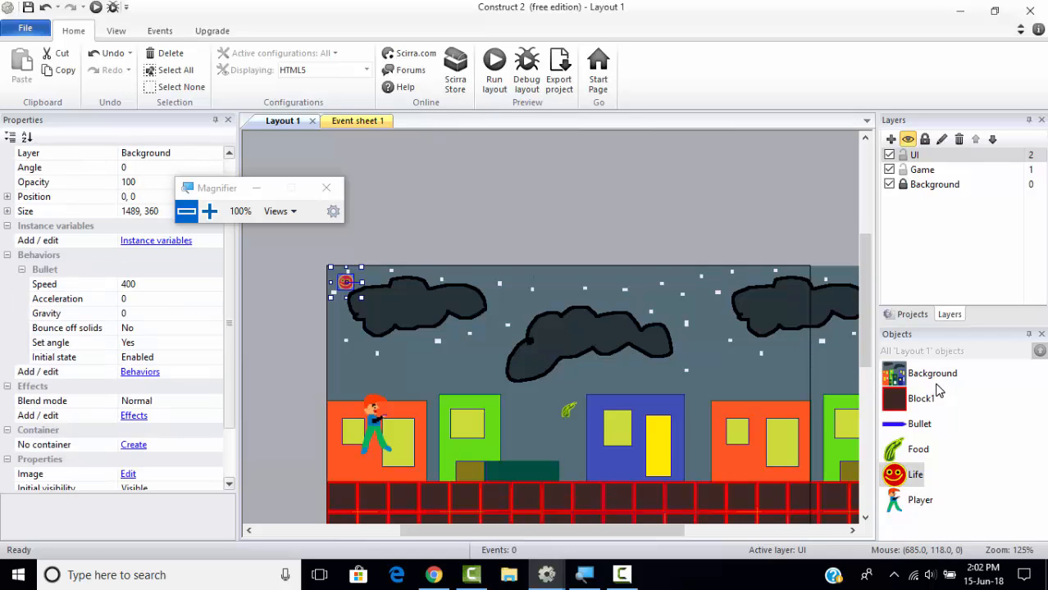
{"action": "left_click", "coordinate": [917, 400]}
{"action": "left_click", "coordinate": [917, 424]}
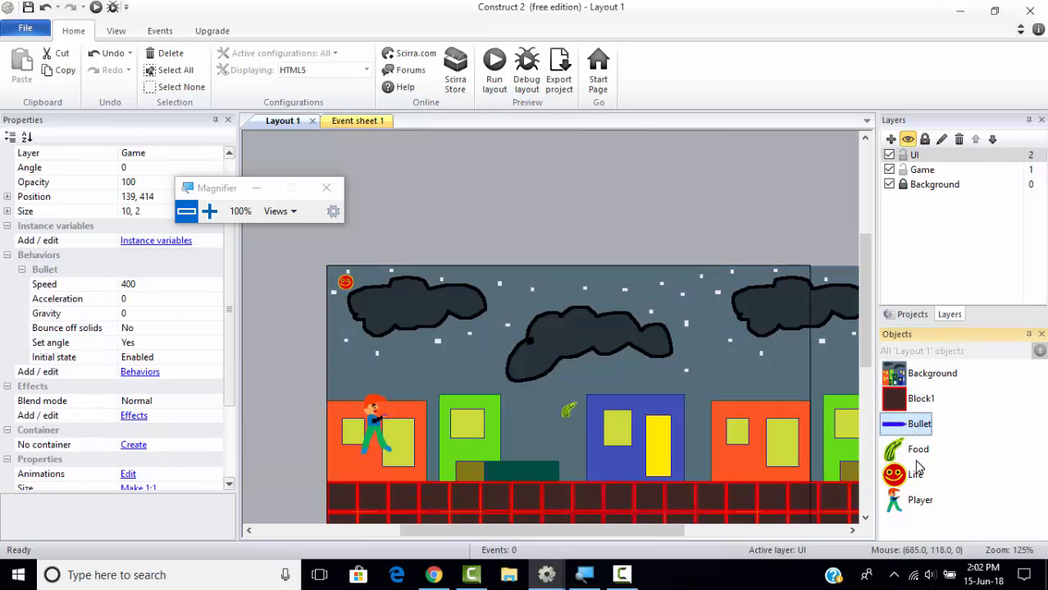
{"action": "left_click", "coordinate": [914, 449]}
{"action": "left_click", "coordinate": [918, 499]}
{"action": "left_click", "coordinate": [911, 475]}
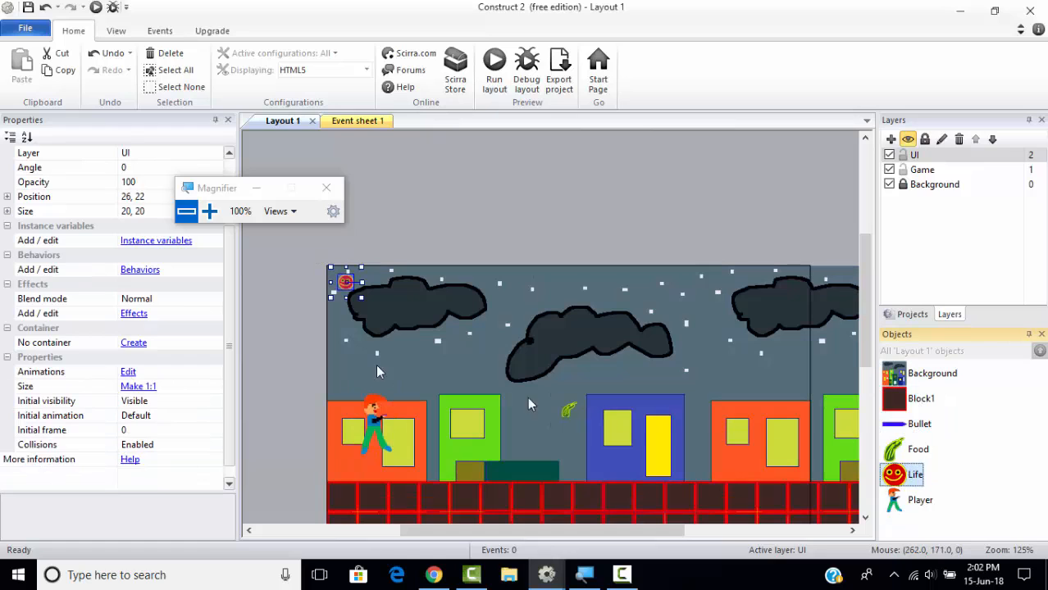
{"action": "left_click", "coordinate": [897, 400]}
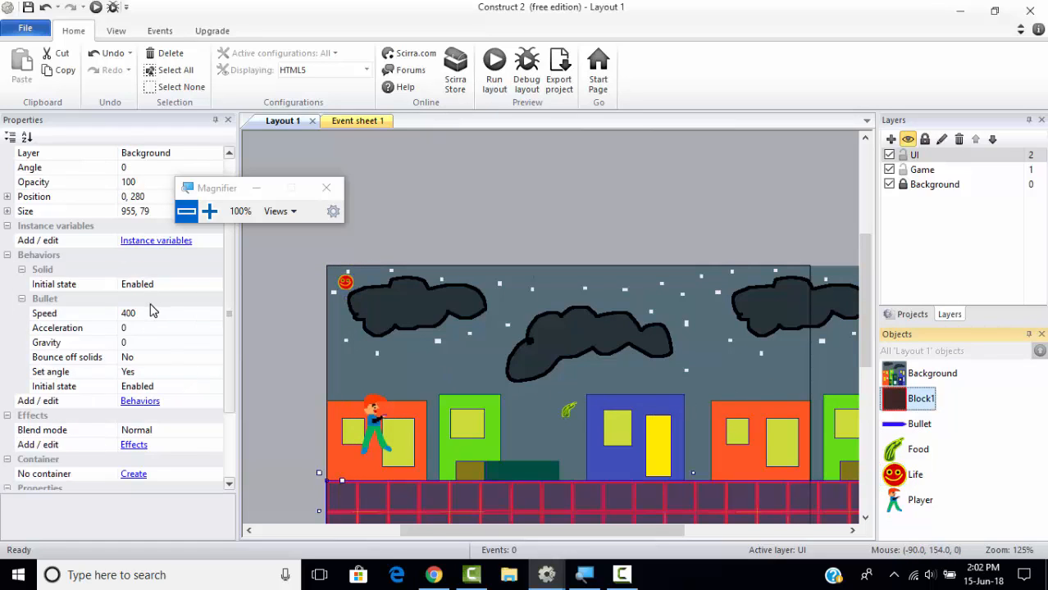
- Preview the layout in the browser to check the Bullet movement, and return to the Layout 1 editor in Construct 2
{"action": "left_click", "coordinate": [95, 9]}
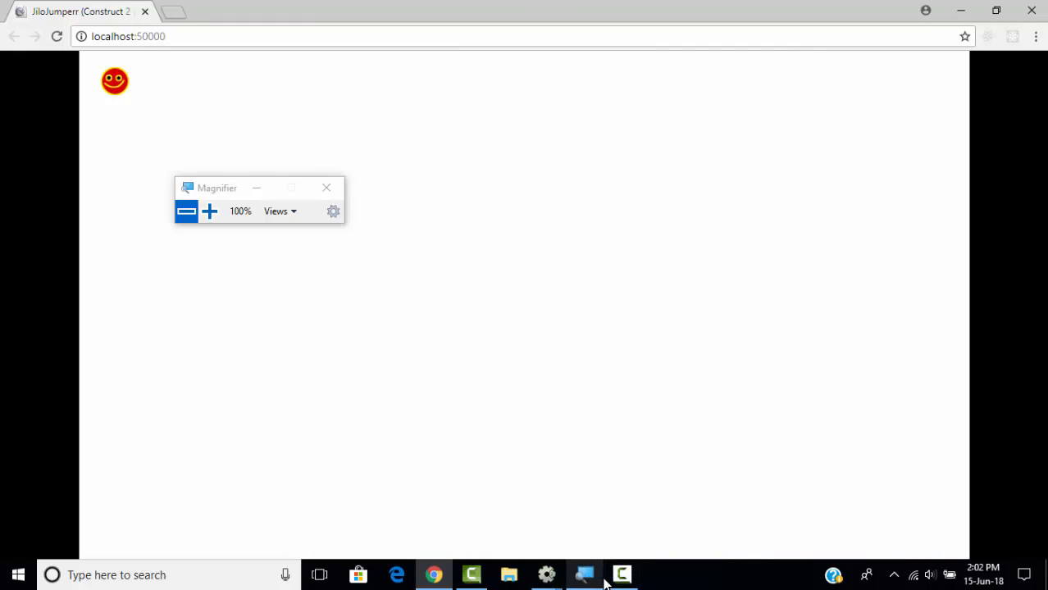
{"action": "mouse_move", "coordinate": [584, 580]}
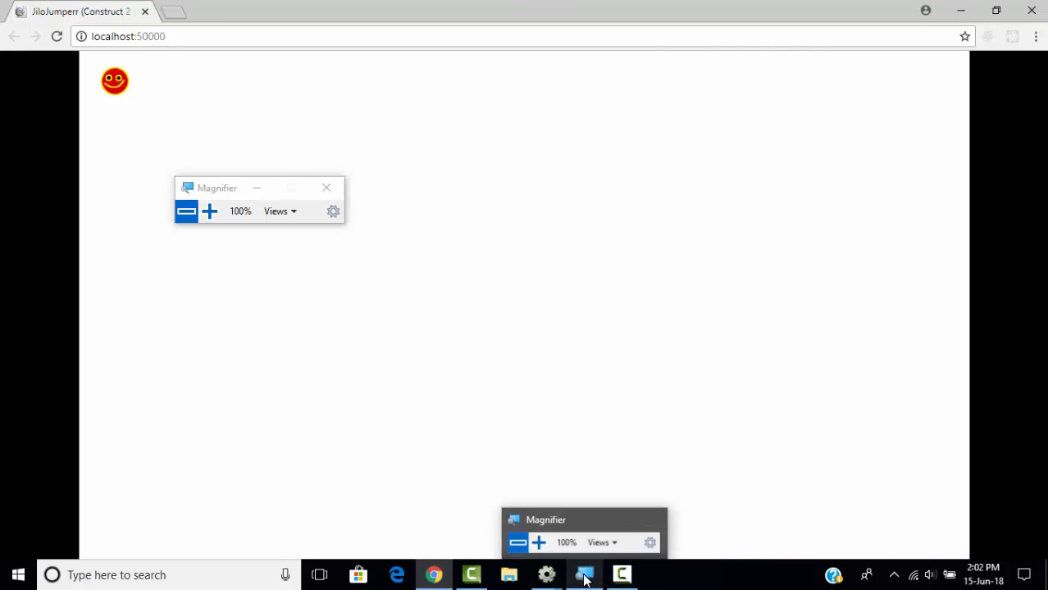
{"action": "mouse_move", "coordinate": [546, 573]}
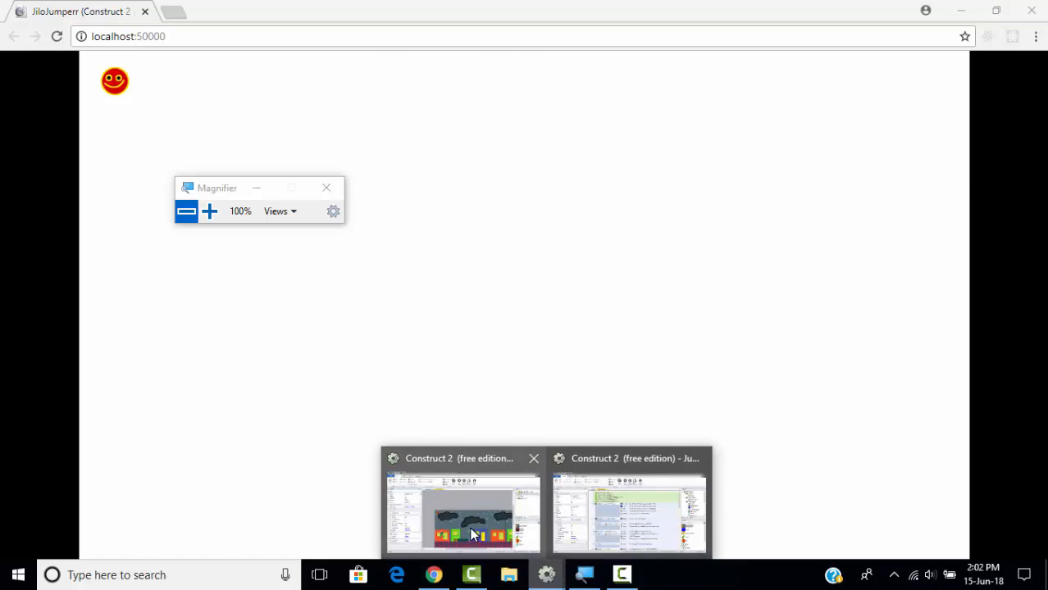
{"action": "left_click", "coordinate": [459, 525]}
- Examine Block1's Bullet settings for speed, acceleration, gravity and set angle, glance at Event sheet 1, and return to Layout 1
{"action": "left_click", "coordinate": [128, 316]}
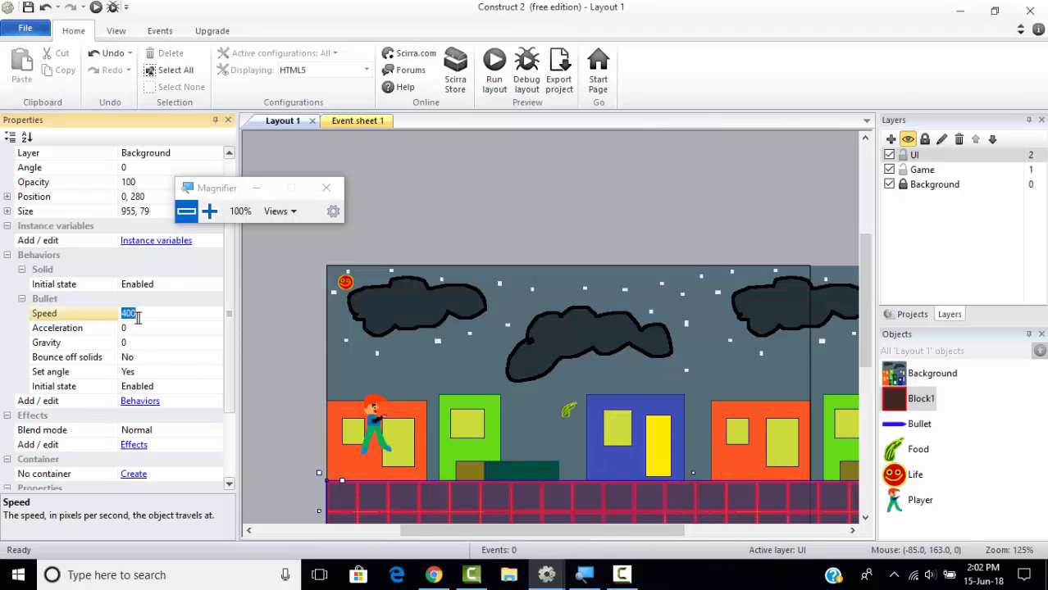
{"action": "left_click", "coordinate": [148, 328]}
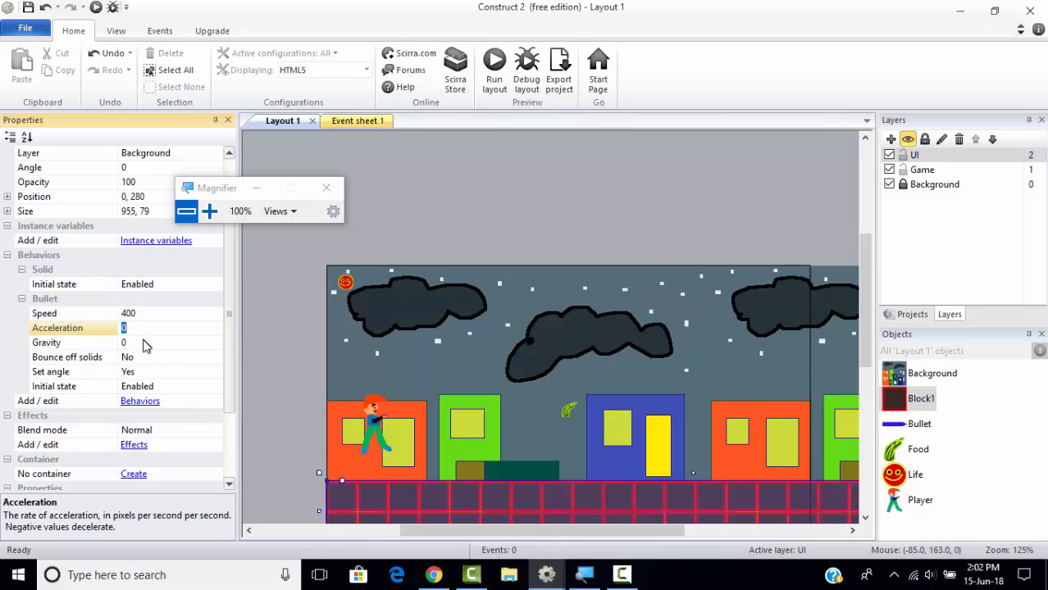
{"action": "left_click", "coordinate": [145, 345]}
{"action": "left_click", "coordinate": [152, 374]}
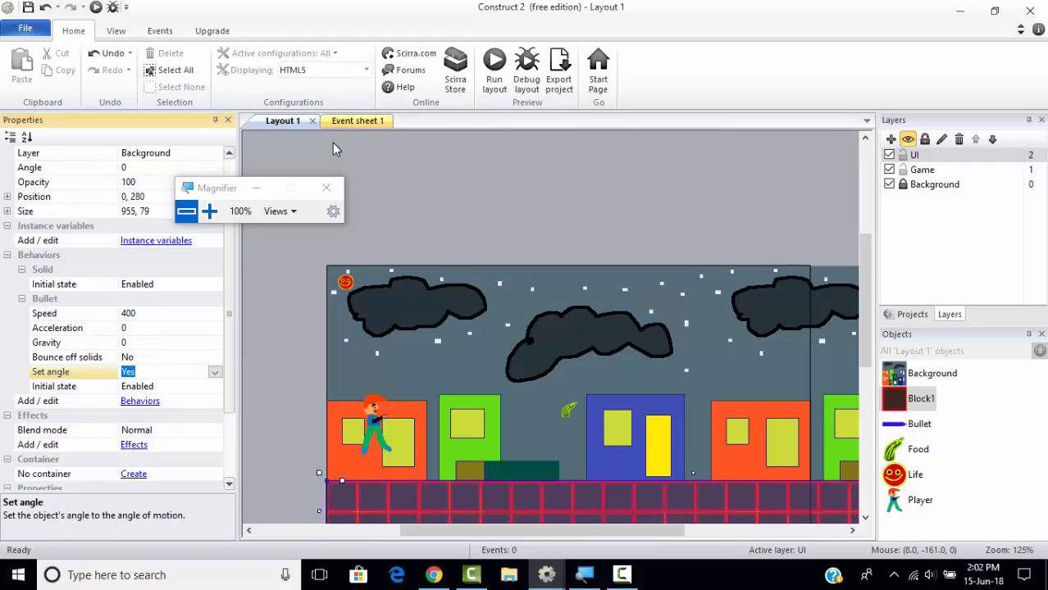
{"action": "left_click", "coordinate": [351, 122]}
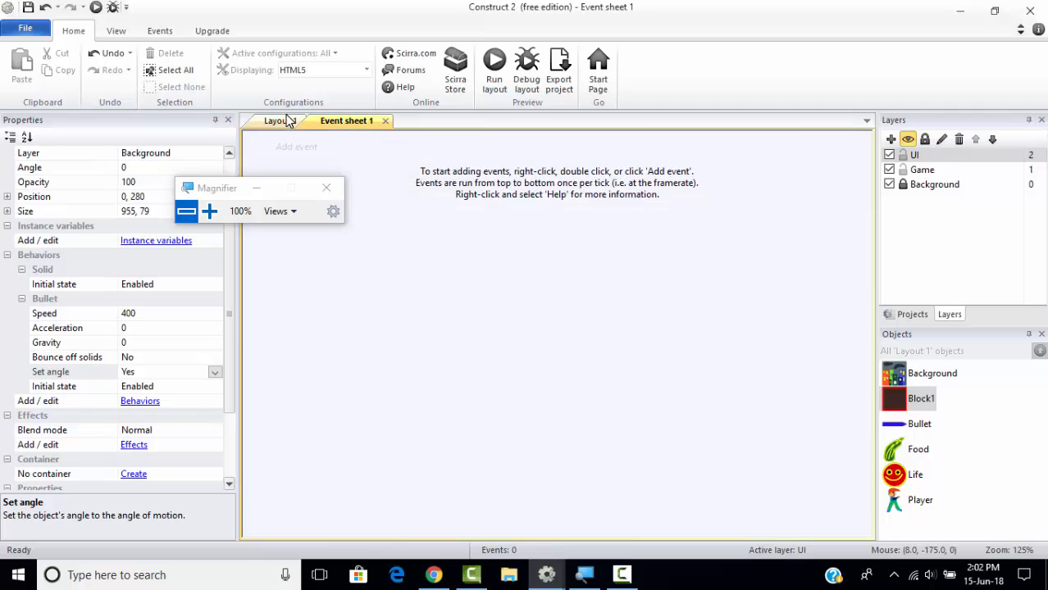
{"action": "left_click", "coordinate": [284, 121]}
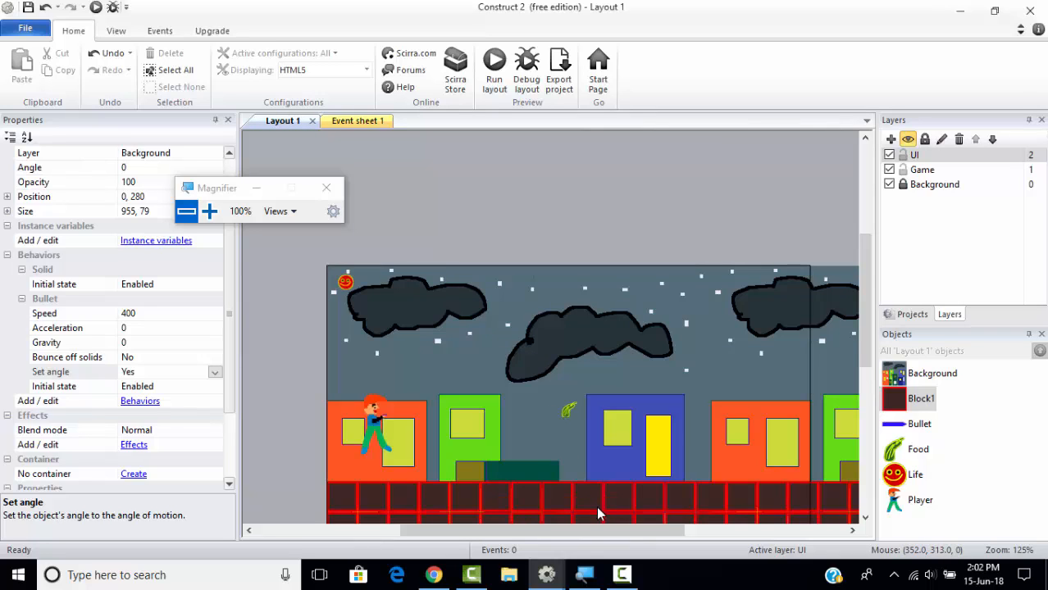
{"action": "left_click", "coordinate": [616, 577]}
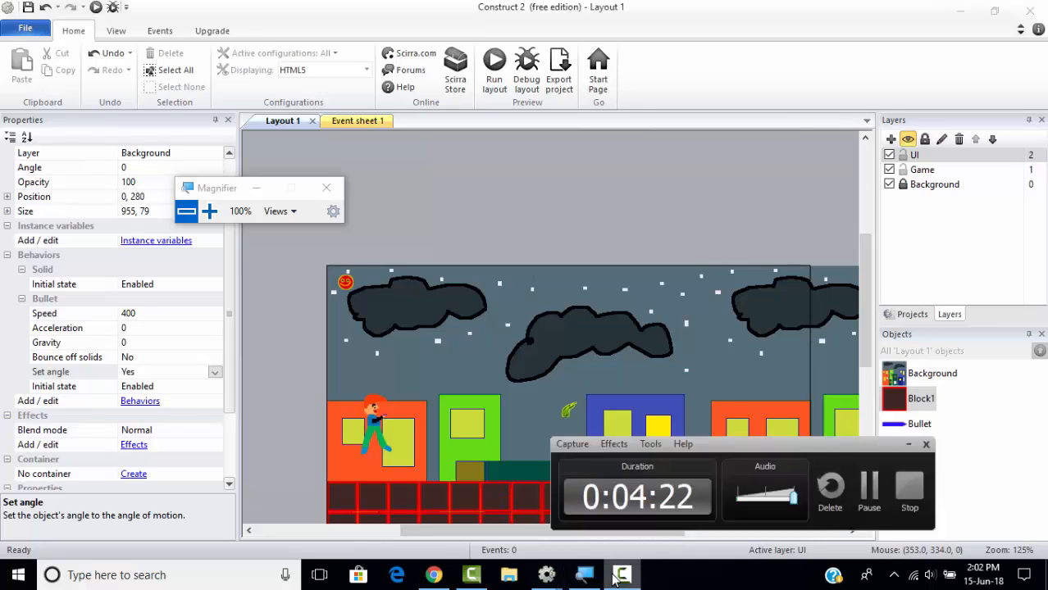